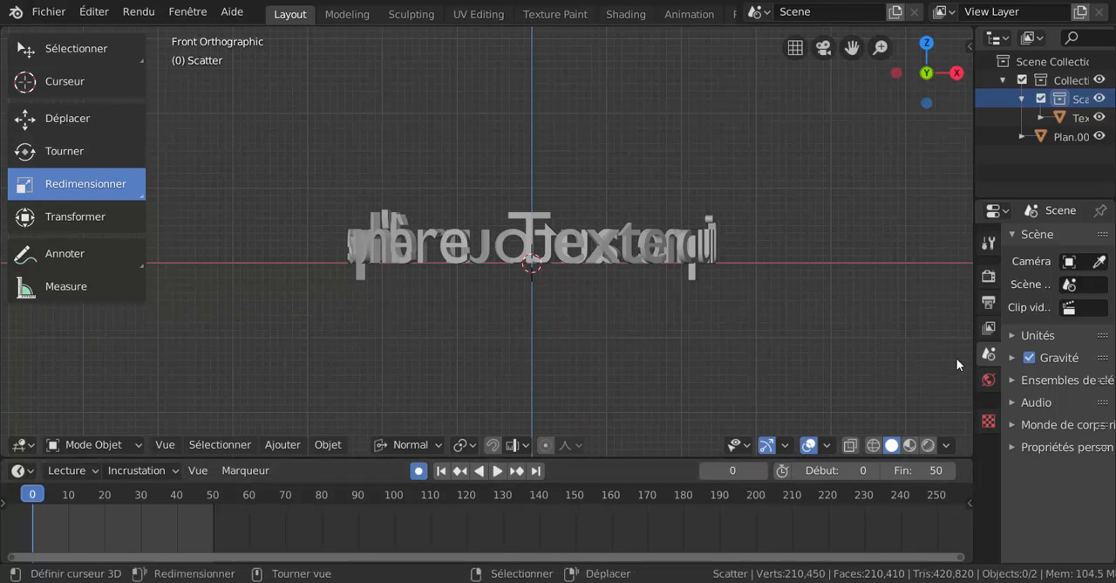
Step: Select the Texte object in the viewport and show its object properties in a widened properties editor
drag(973, 361, 917, 360)
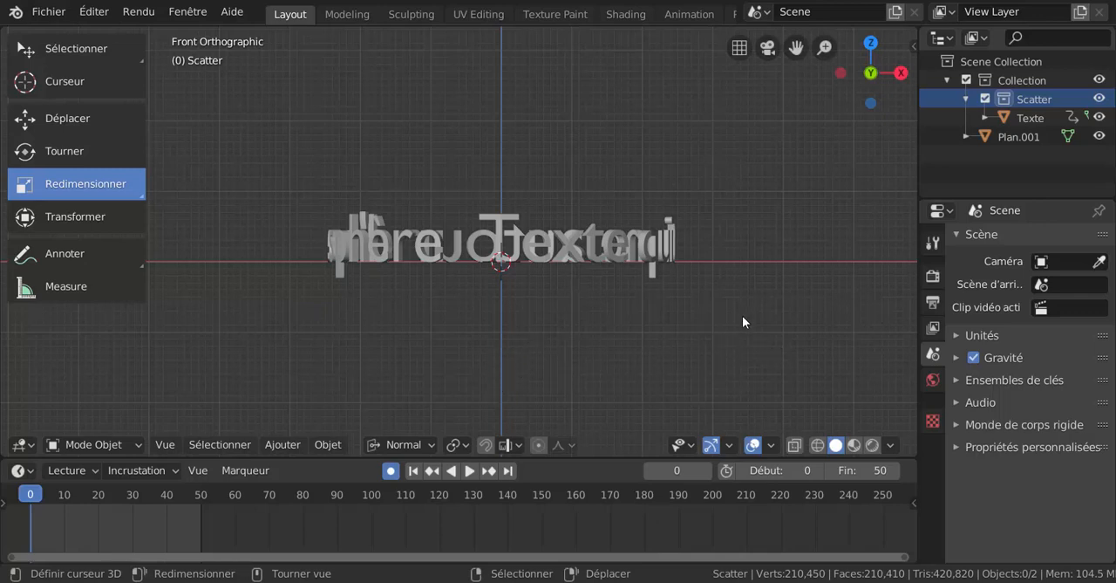
shift+middle_drag(713, 336, 708, 352)
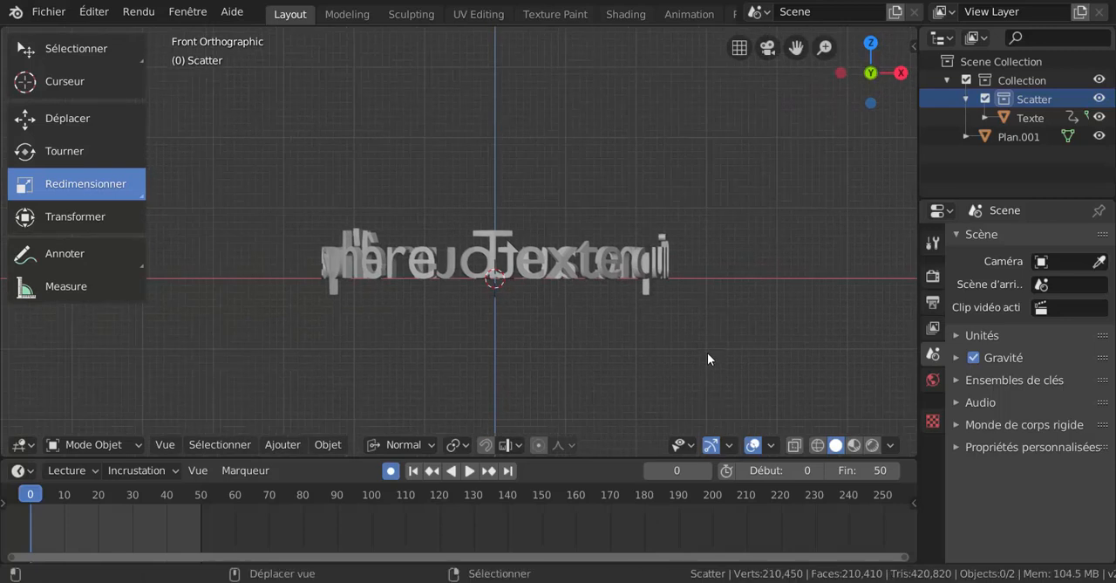
scroll(706, 354, up, 1)
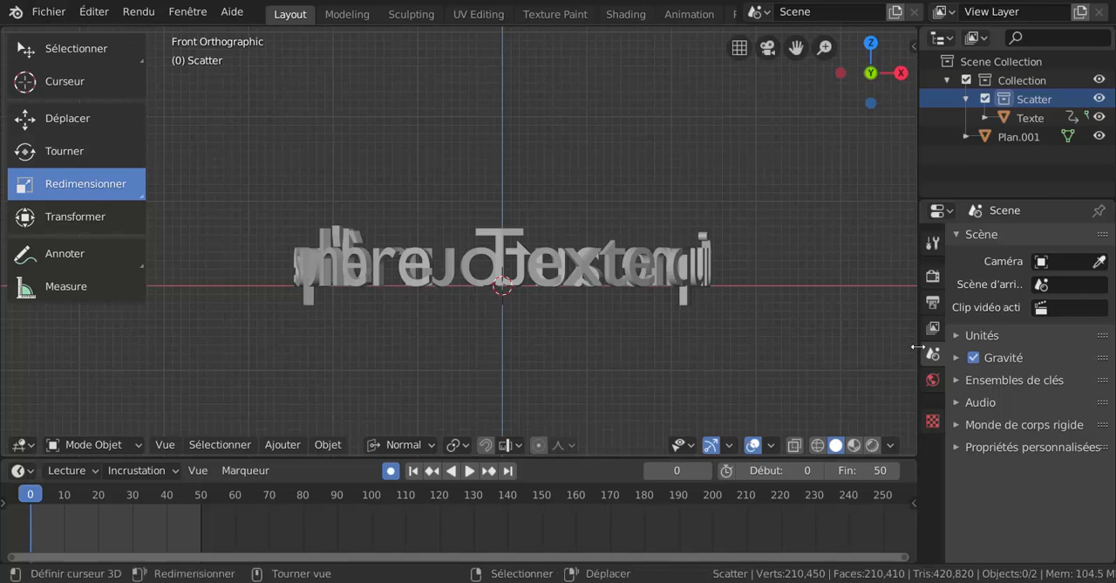
drag(919, 347, 896, 346)
click(668, 266)
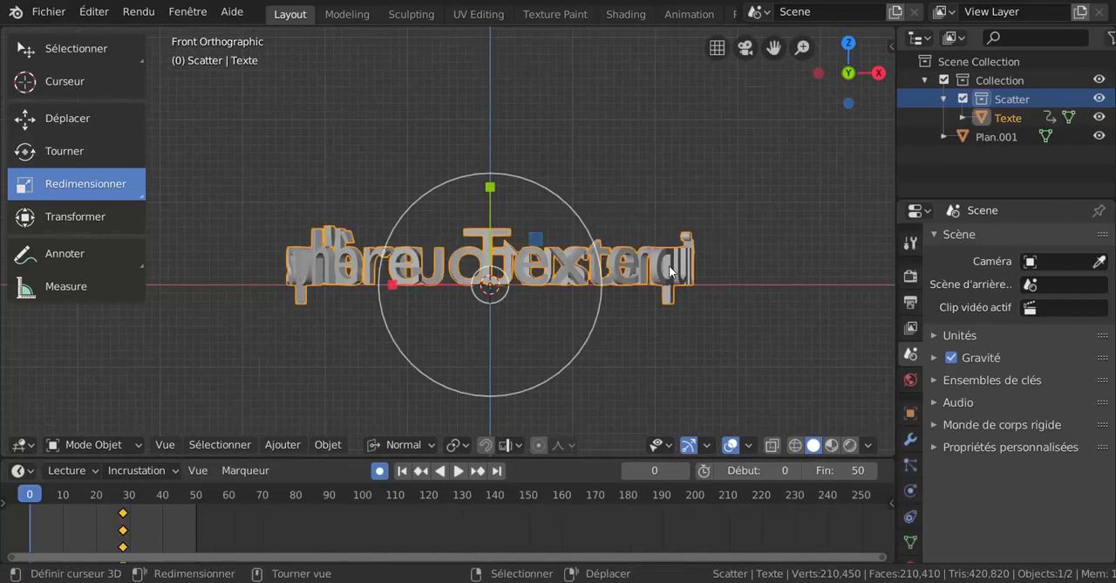
click(911, 415)
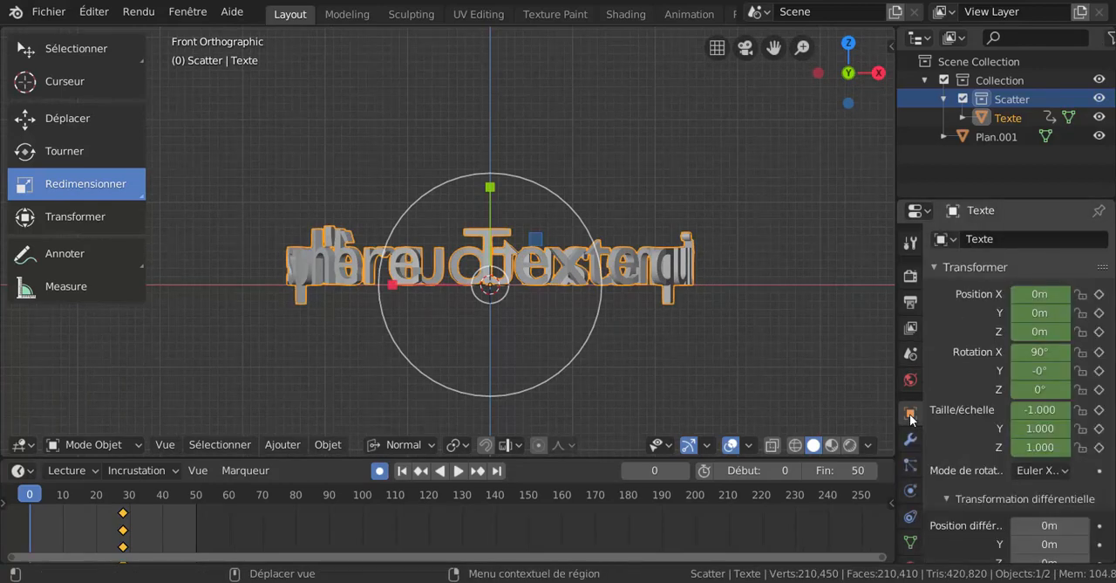
drag(895, 398, 831, 398)
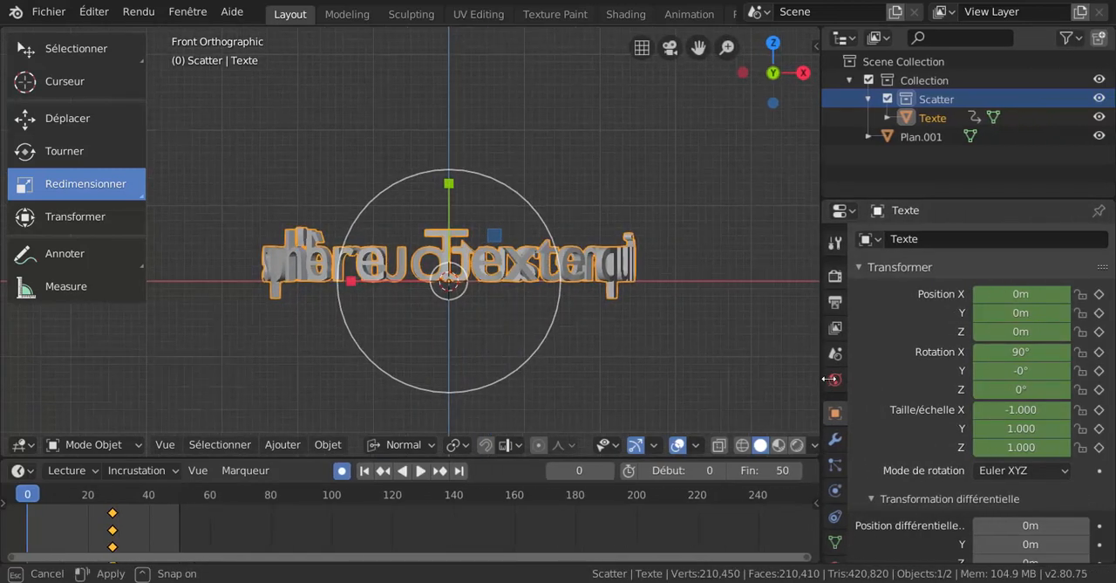
Step: Delete the Texte object's existing keyframes from the timeline
scroll(964, 398, down, 4)
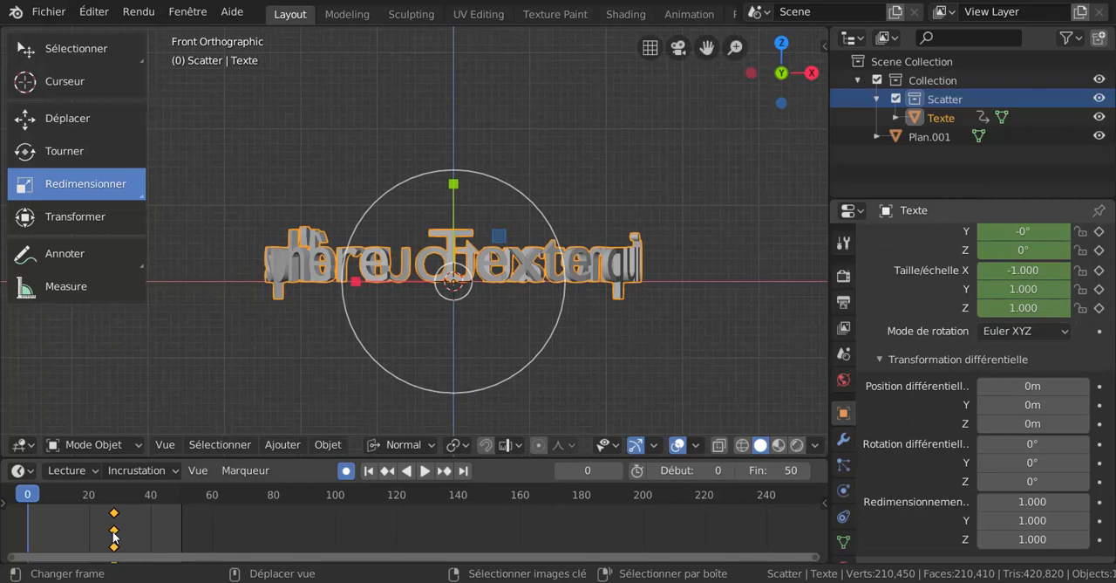
key(x)
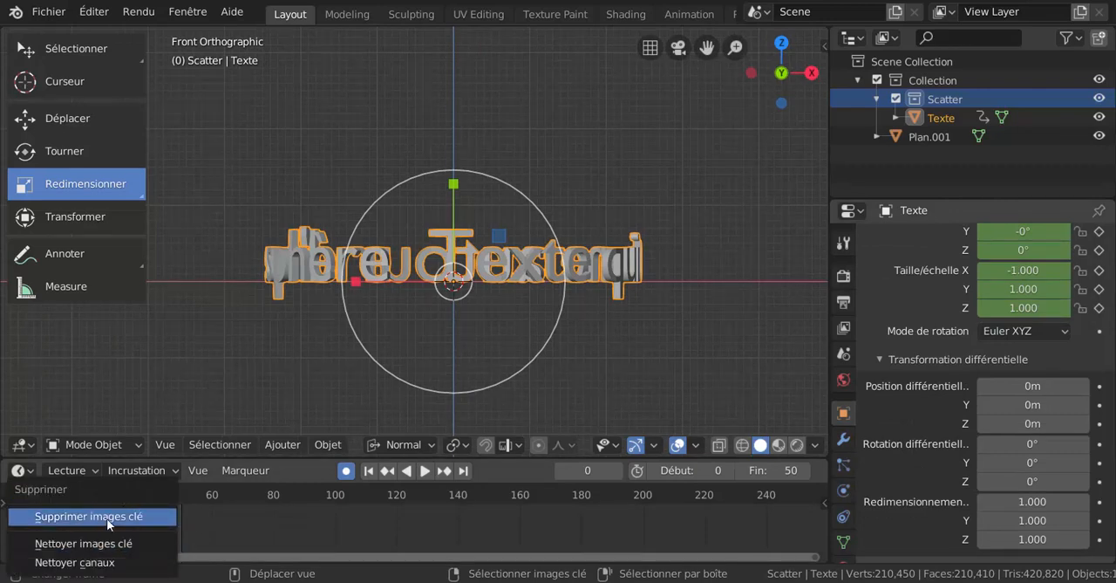
click(107, 517)
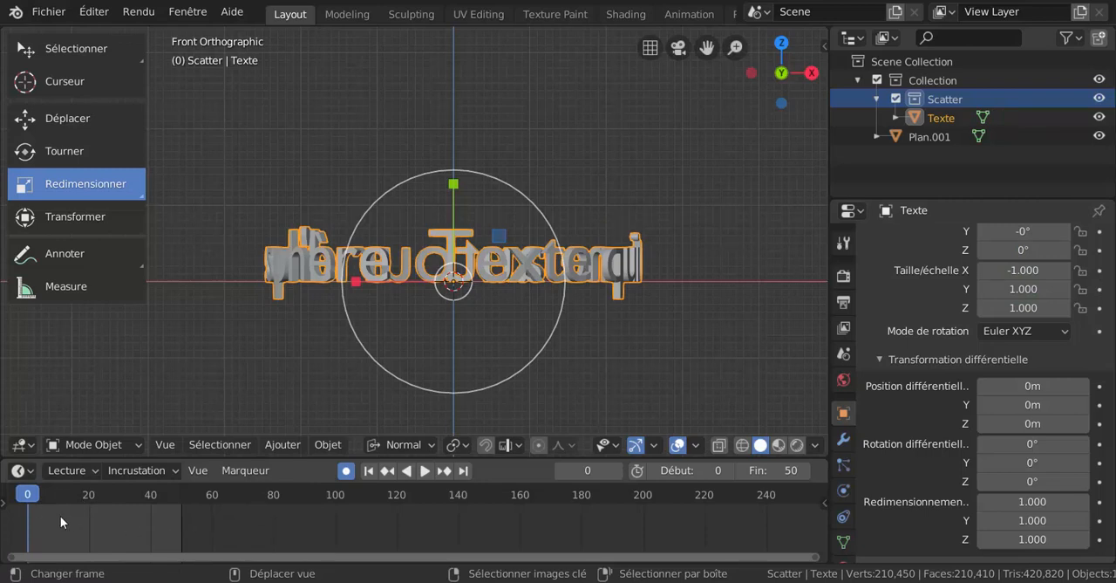
Step: Set the animation's end frame to 250
scroll(763, 520, down, 3)
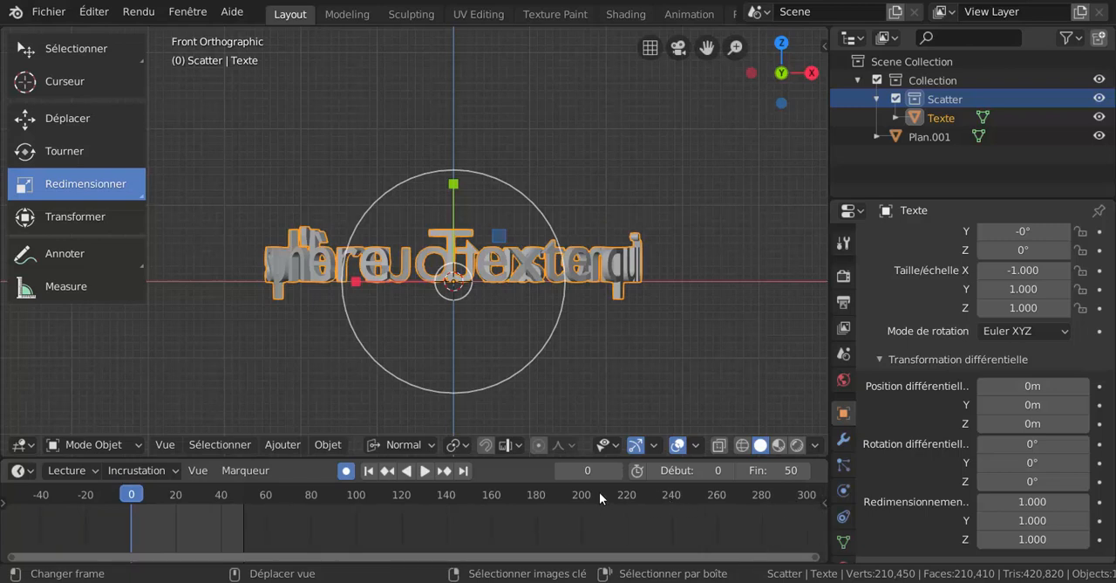
click(693, 493)
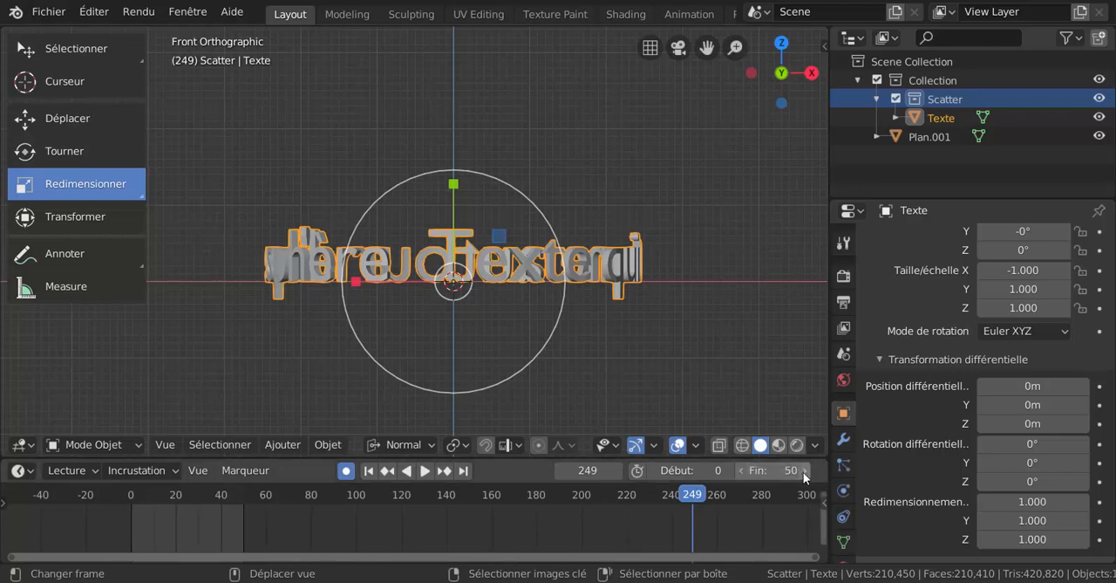
drag(779, 470, 811, 470)
click(744, 470)
click(743, 469)
click(743, 469)
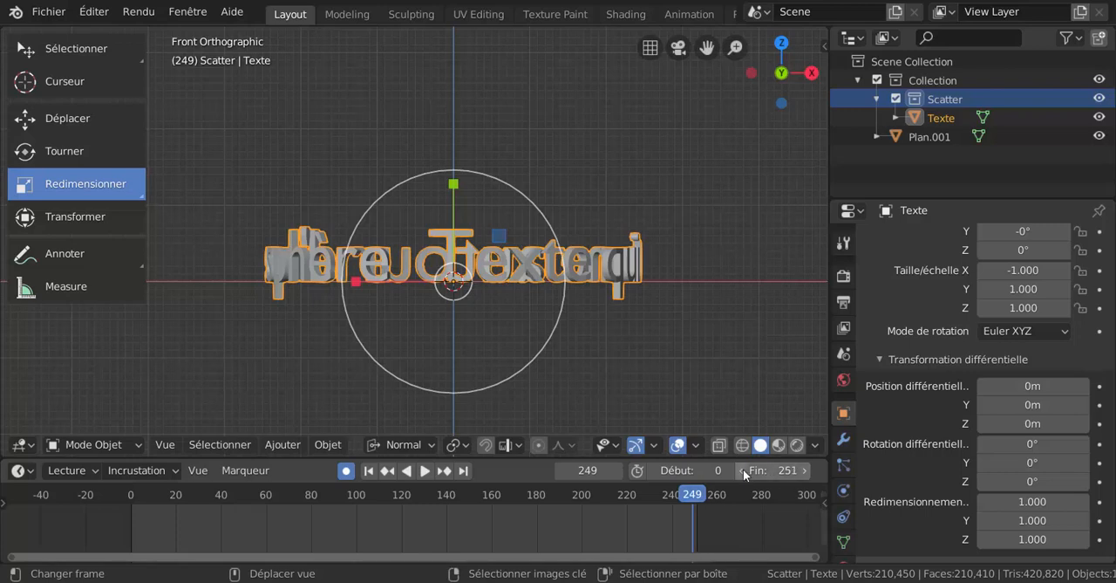
click(743, 469)
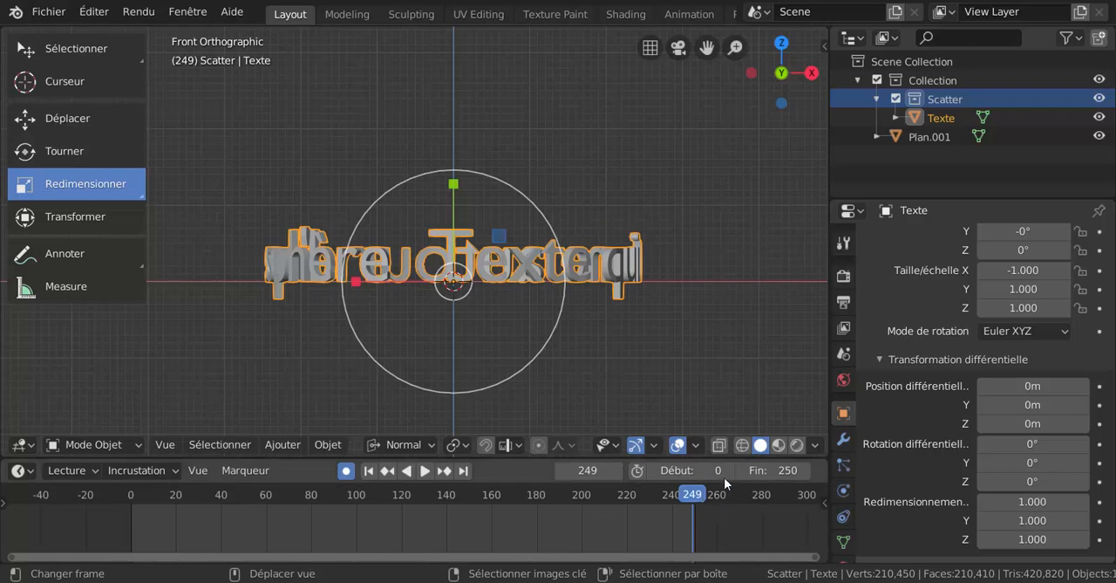
click(616, 470)
Step: Return to frame 0 and set the text's delta Y rotation to -27.3°
drag(625, 499, 130, 532)
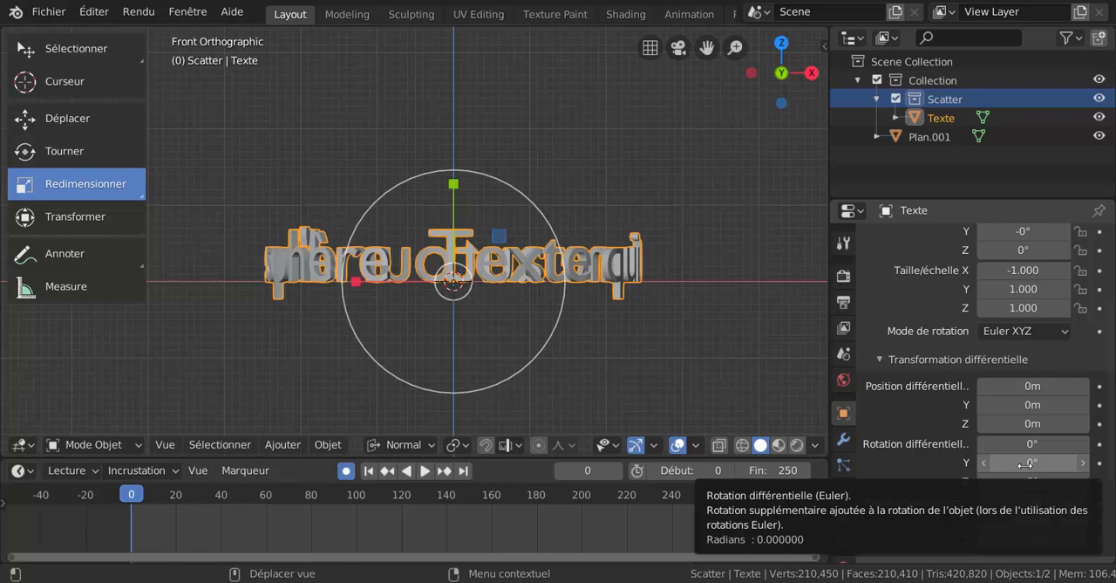
mouse_move(1024, 464)
mouse_down()
mouse_move(976, 465)
mouse_move(1026, 465)
mouse_up()
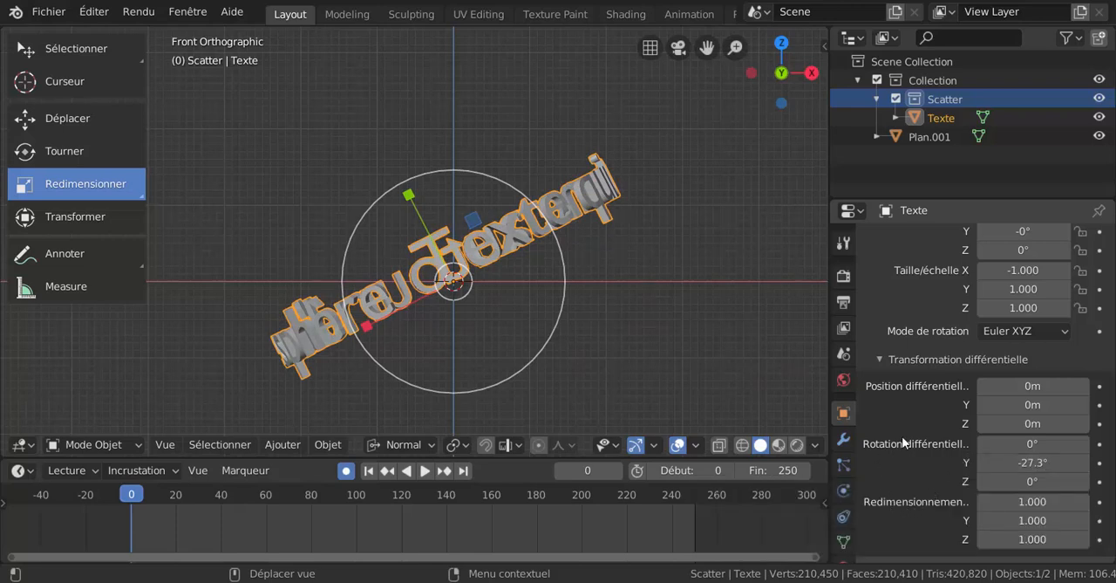
scroll(914, 464, up, 1)
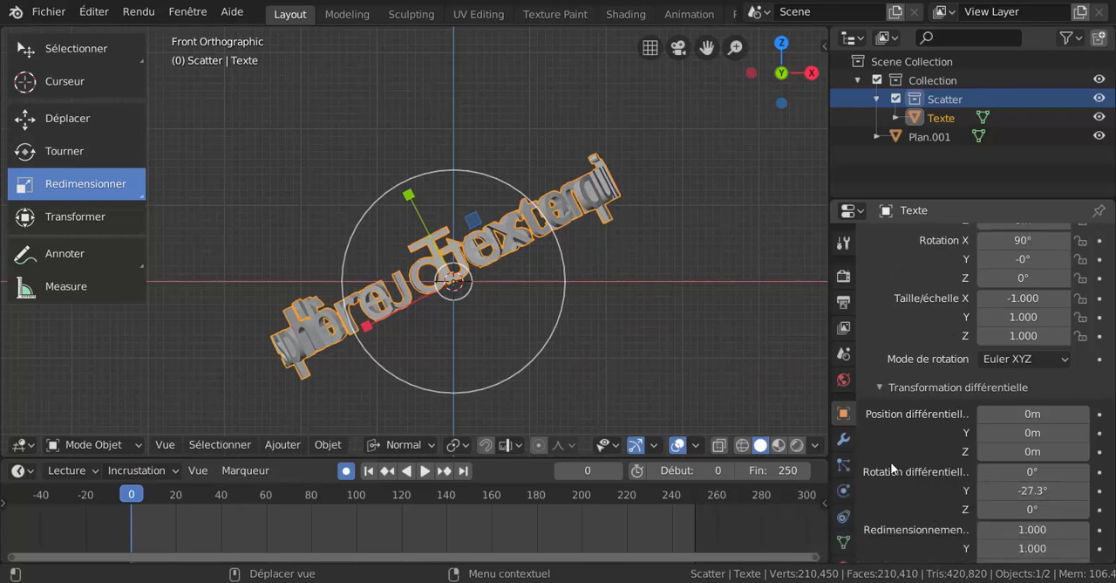
Step: Insert position, rotation and scale keyframes for the Texte object at frame 0
click(409, 200)
key(i)
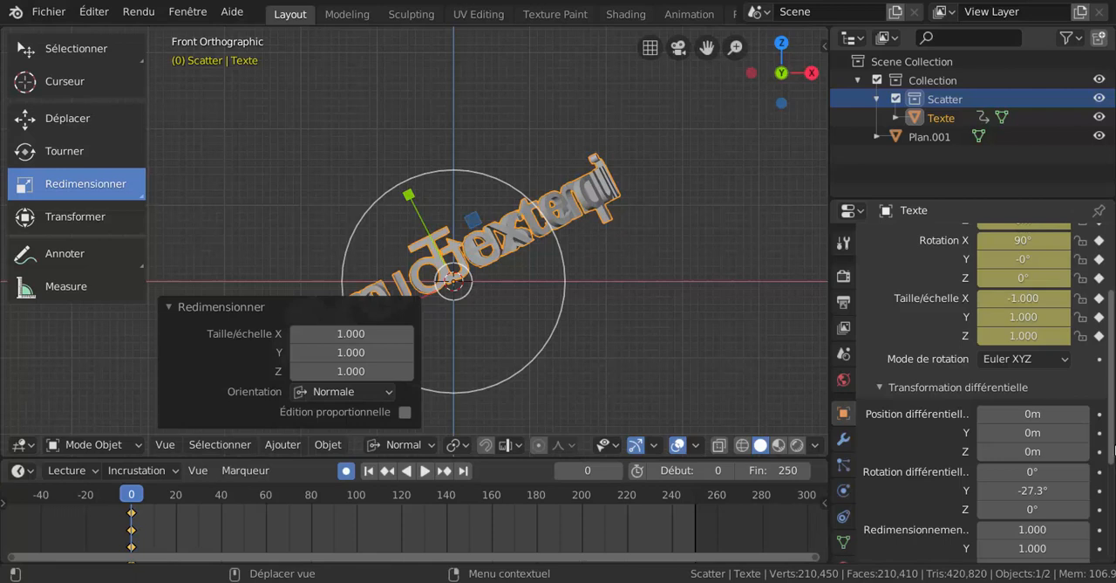
scroll(1113, 450, up, 4)
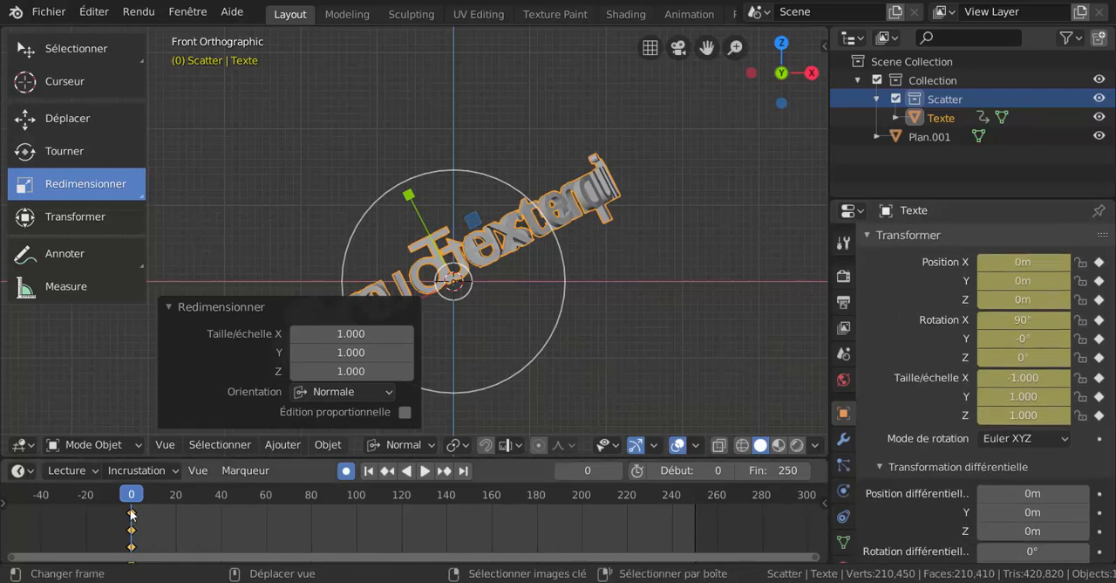
Step: Set the text's Z rotation to -310° at frame 250 and keyframe it there
key(space)
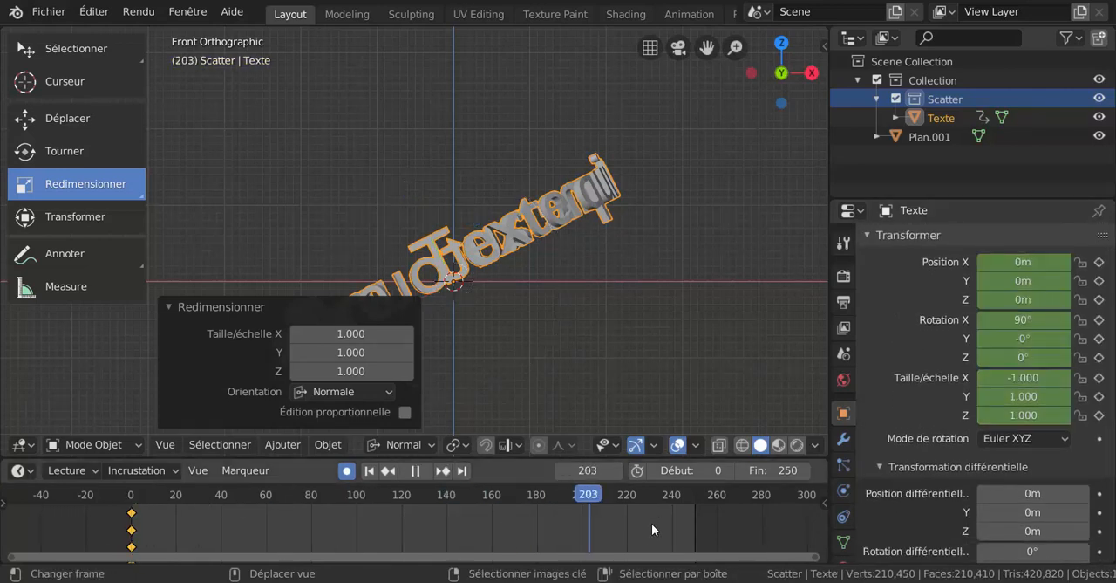
drag(689, 515, 694, 517)
key(space)
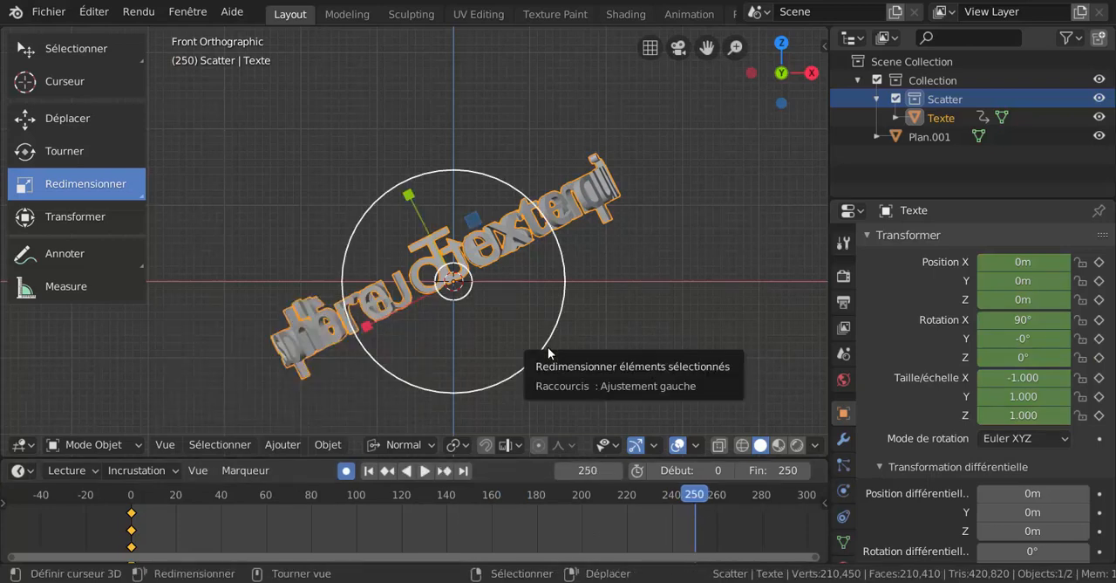
scroll(938, 434, down, 1)
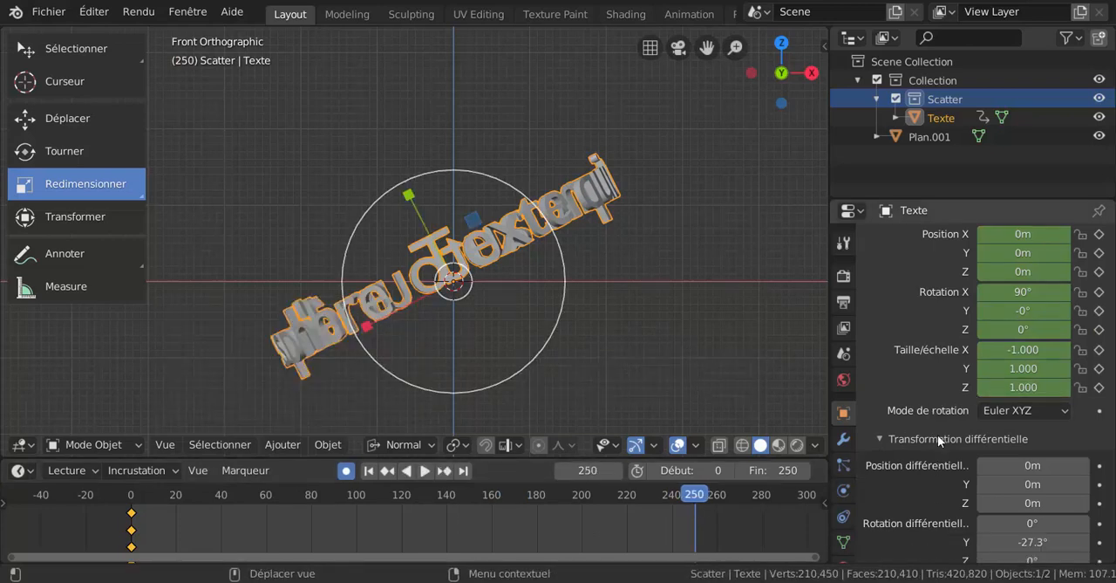
scroll(927, 326, up, 1)
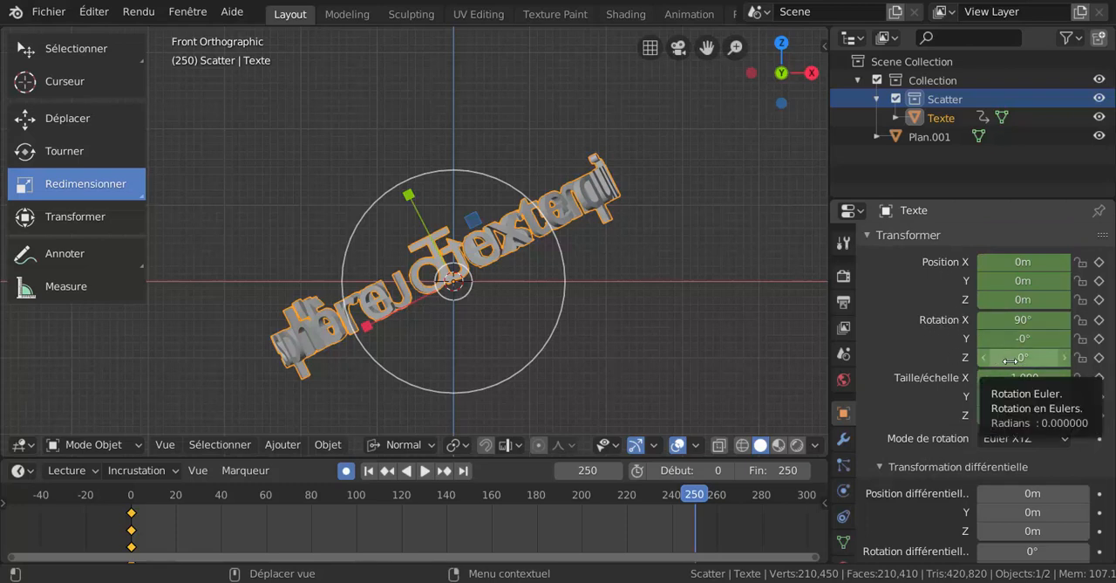
drag(1010, 360, 853, 360)
key(i)
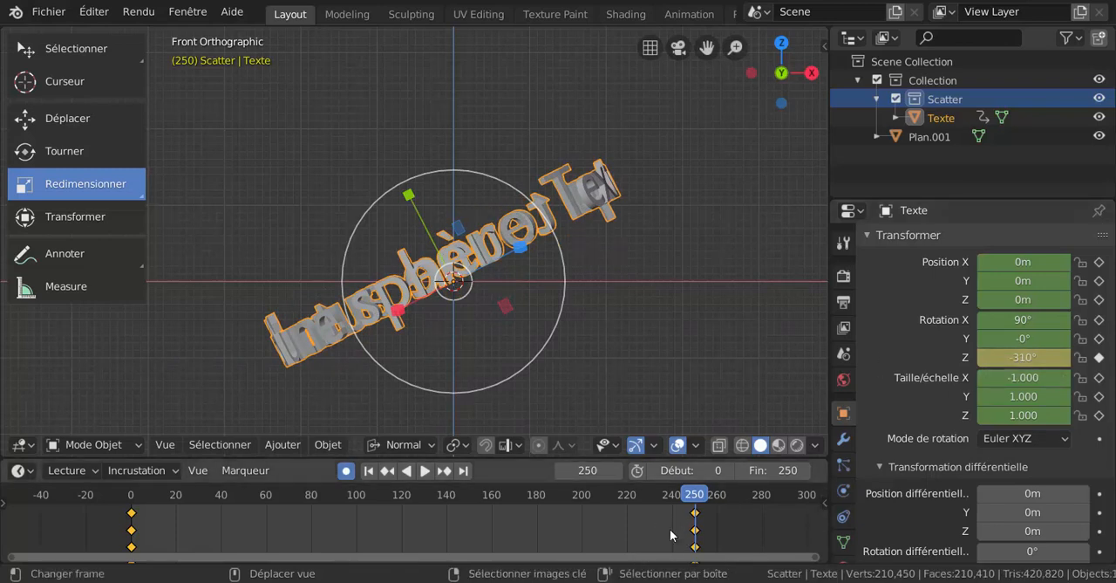
Step: Turn off automatic keyframing and play the text's rotation animation from frame 0
click(345, 471)
key(space)
key(space)
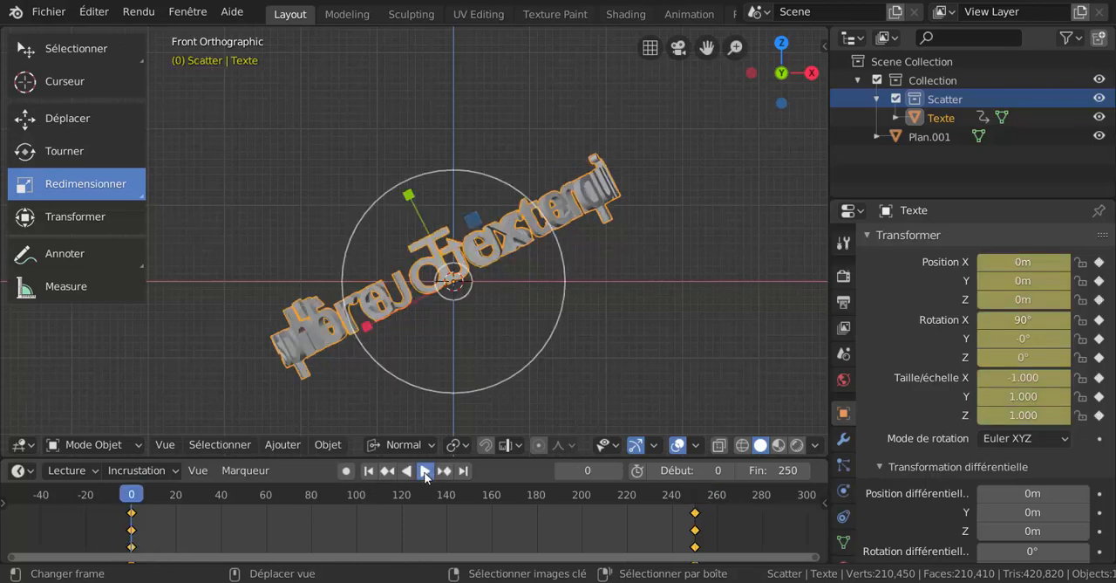
click(424, 472)
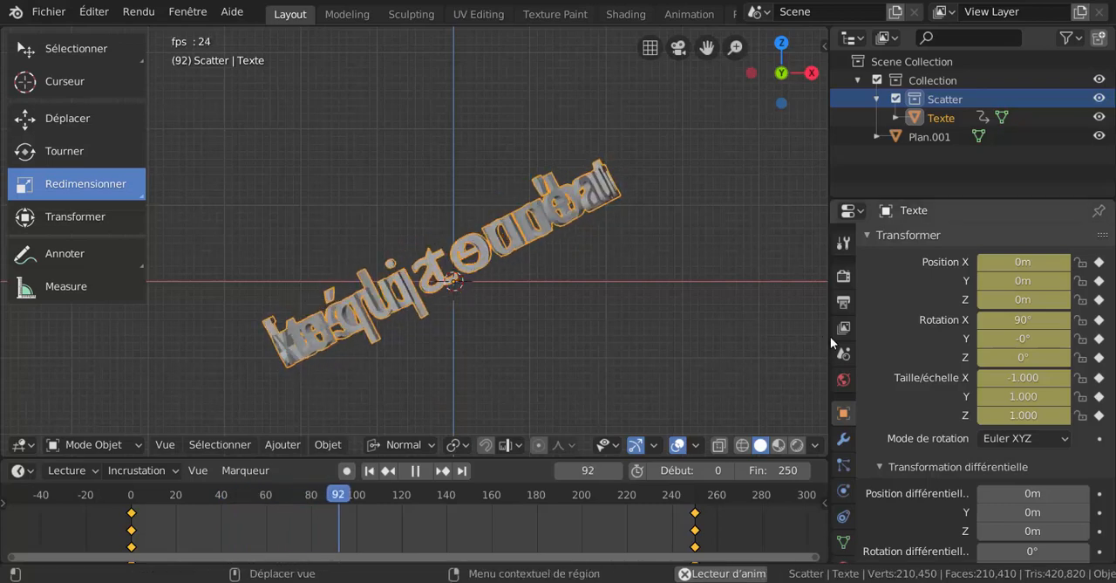
Step: Compare the transform values in the 3D view's sidebar with the delta transform in the object properties during playback
key(n)
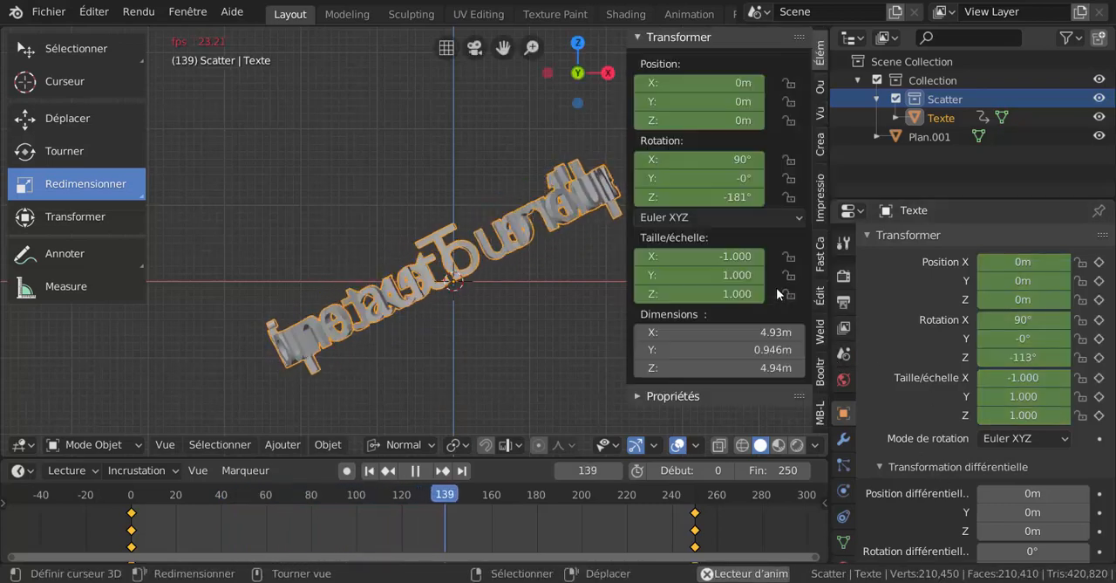
click(677, 220)
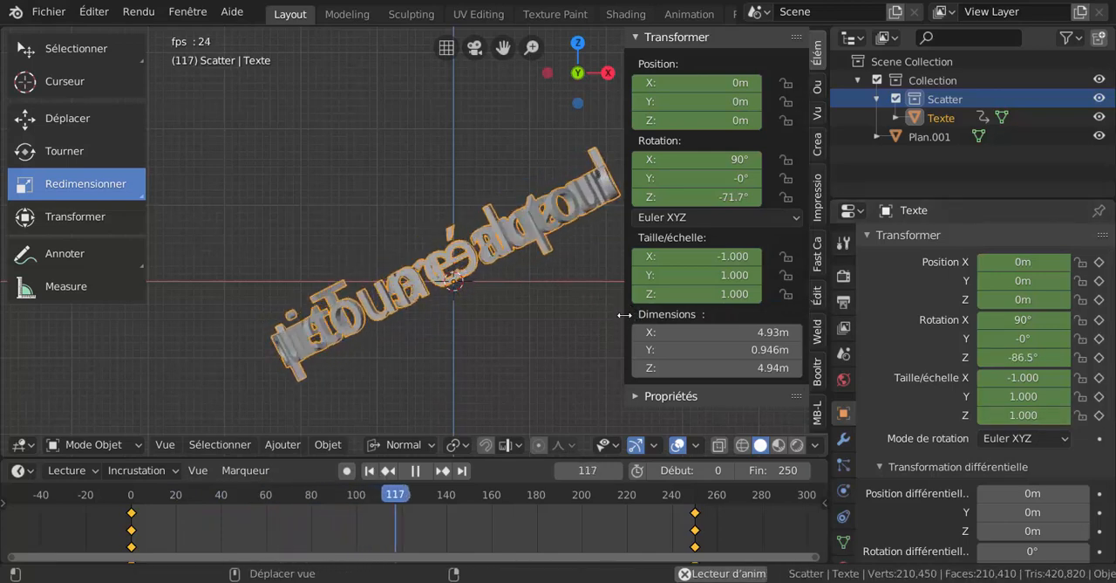
drag(625, 314, 714, 371)
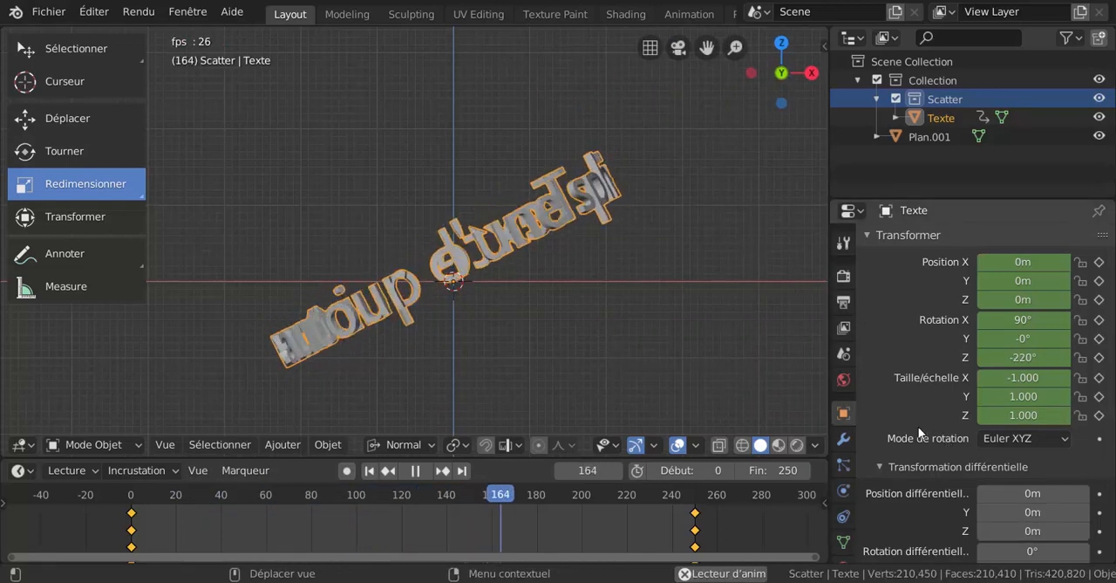
scroll(916, 423, down, 2)
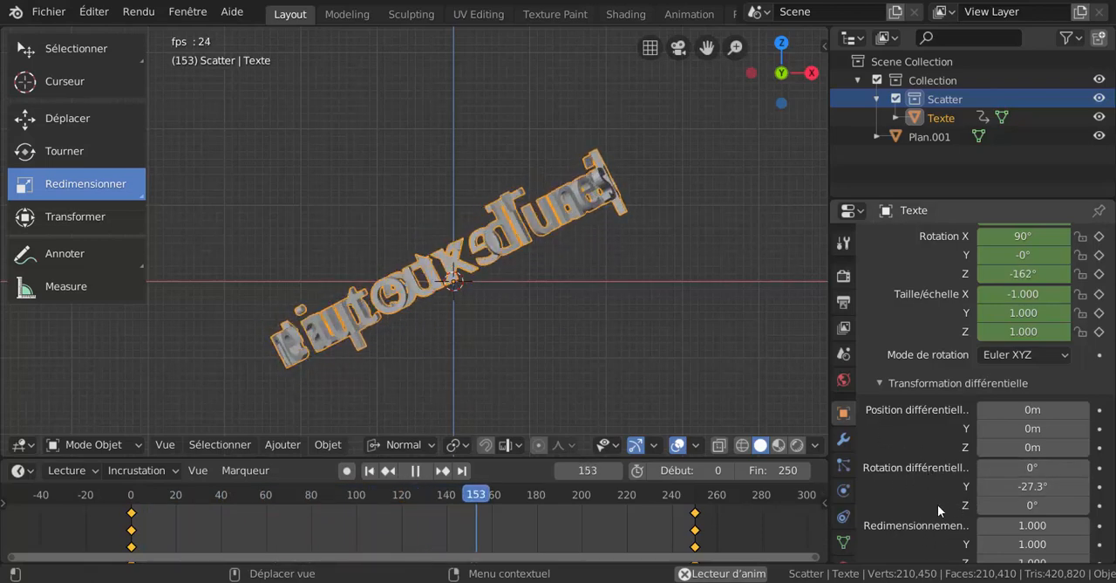
Step: Stop playback, set the text's delta Y rotation to -33.7° and replay the animation
click(416, 470)
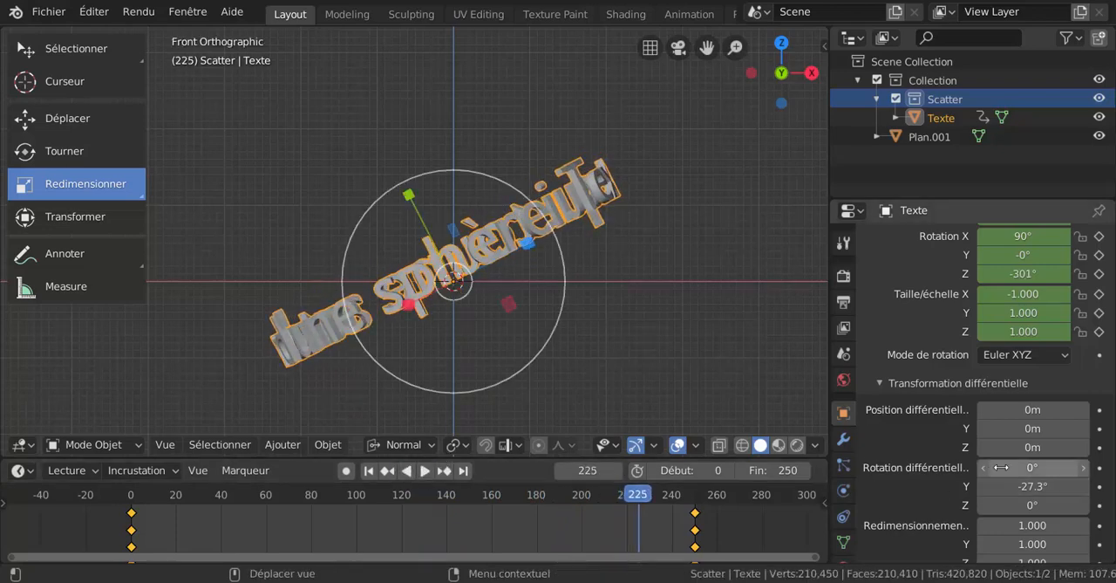
drag(1033, 486, 1024, 486)
drag(1033, 486, 1039, 485)
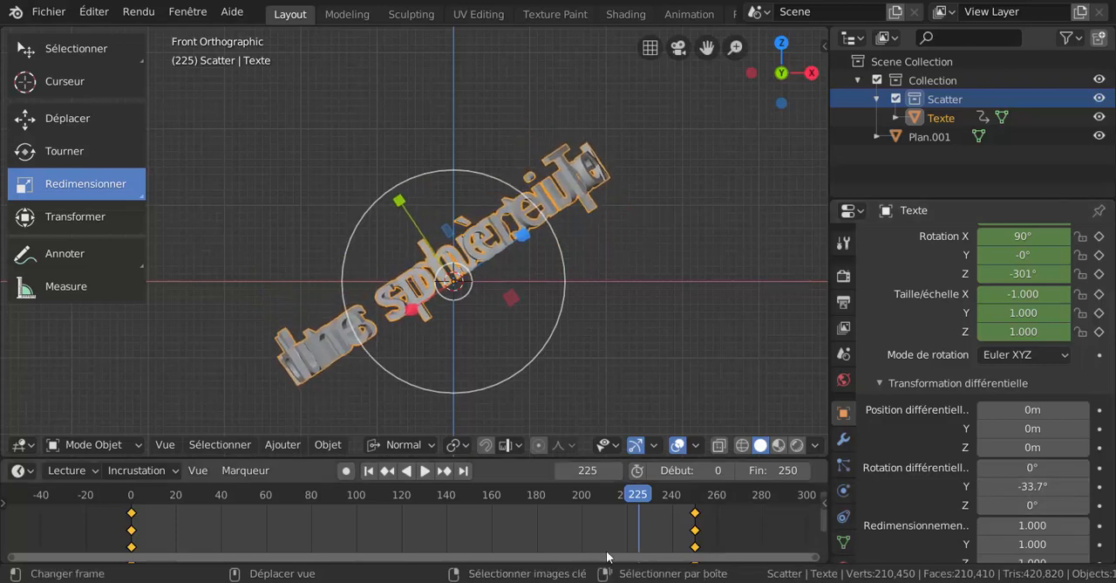
click(426, 471)
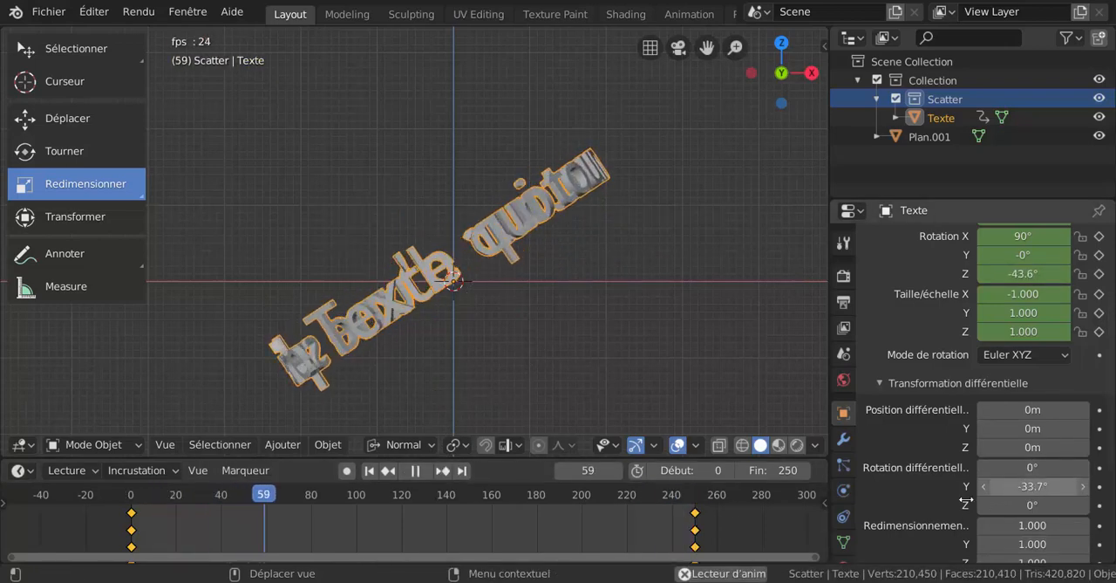
Step: Turn on automatic keyframing and vary the text's delta Y rotation during playback, passing through 0.7° and -5.7°
click(348, 470)
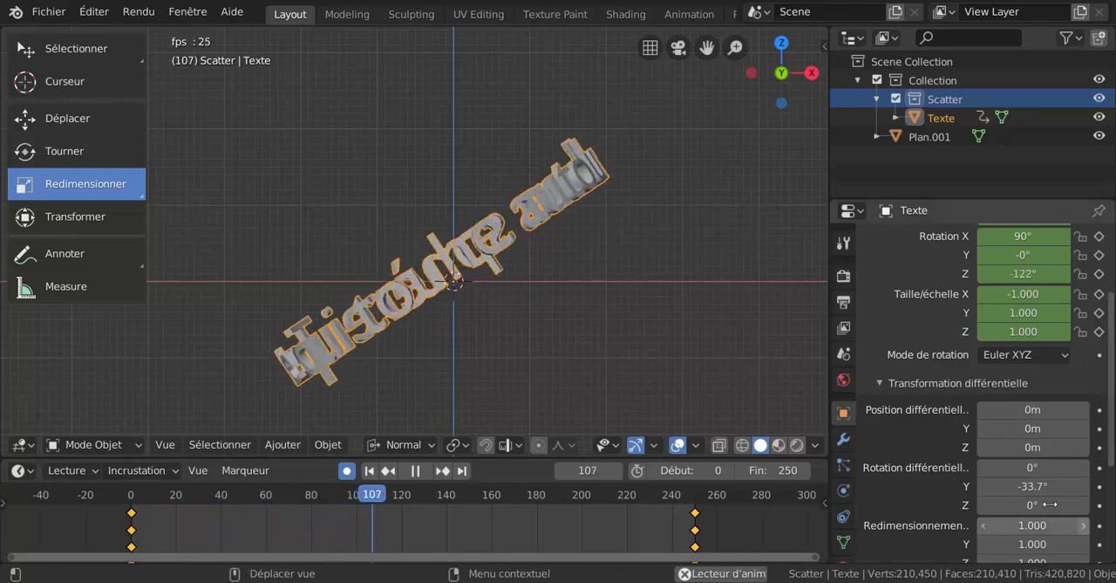
drag(1048, 487, 1078, 486)
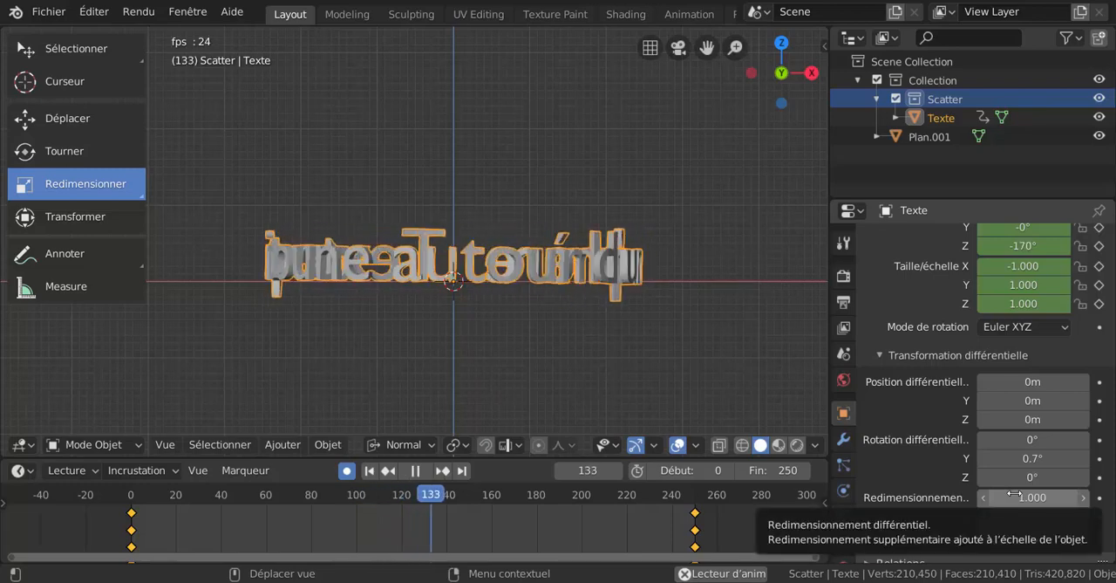
drag(1029, 459, 1001, 459)
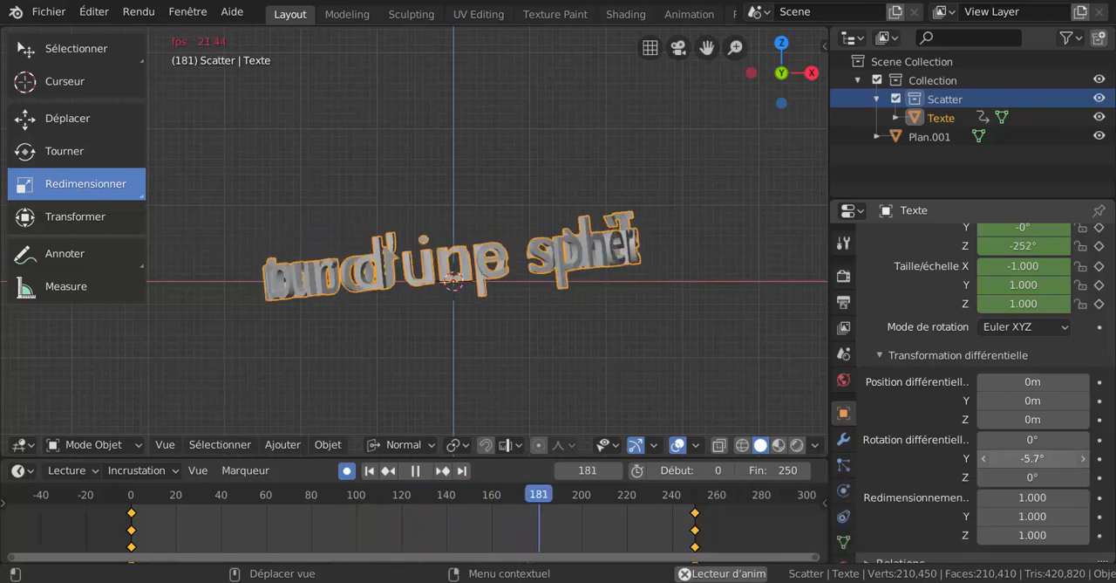
scroll(952, 408, up, 5)
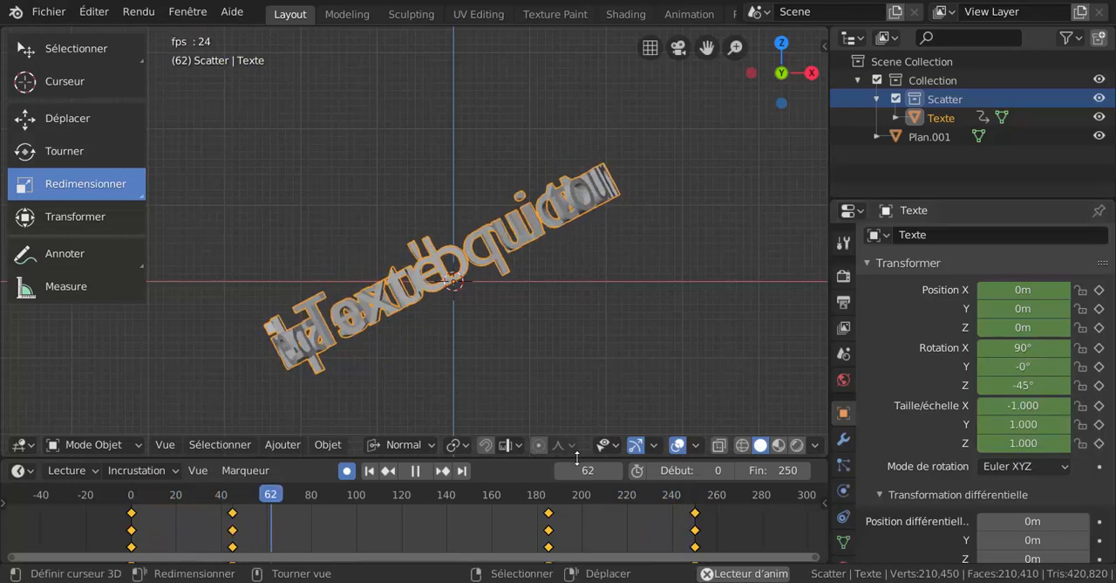
Step: Stop playback, keyframe the text's Y rotation at -35.7° on frame 123, and replay the animation
click(415, 470)
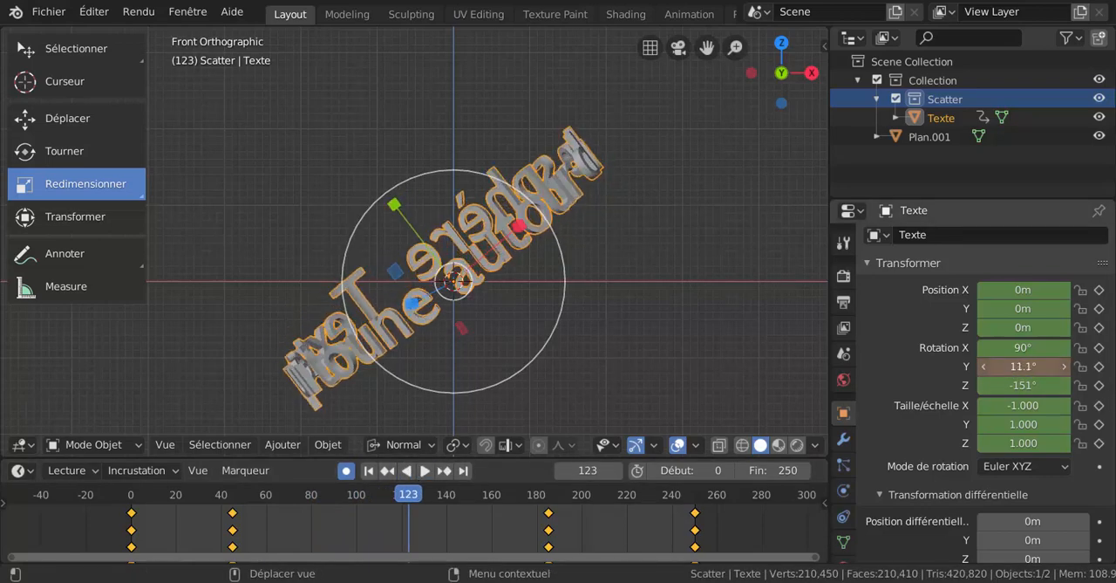
drag(1024, 366, 1003, 366)
key(i)
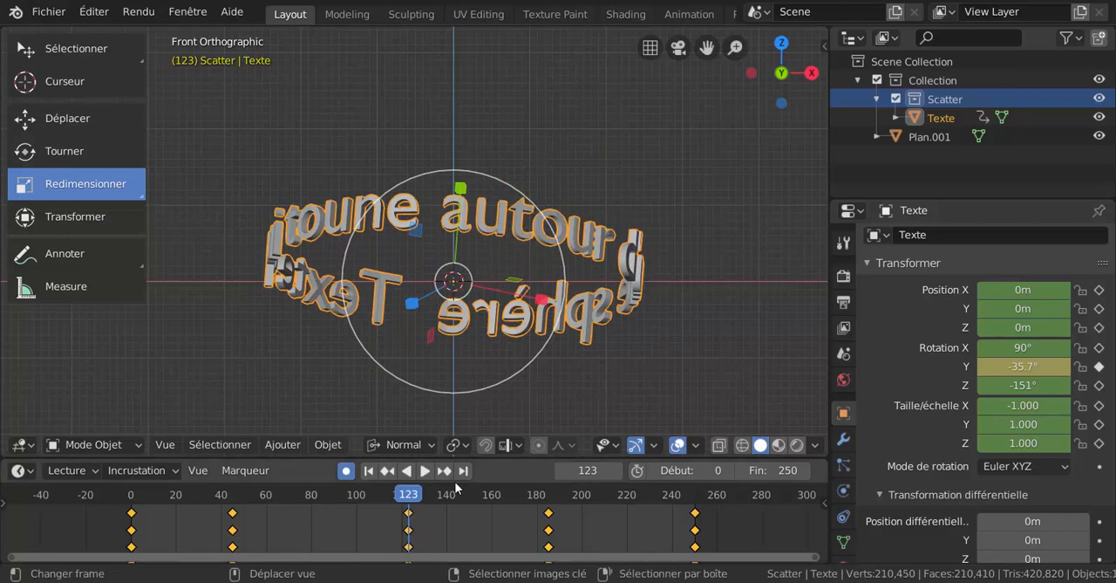
click(424, 471)
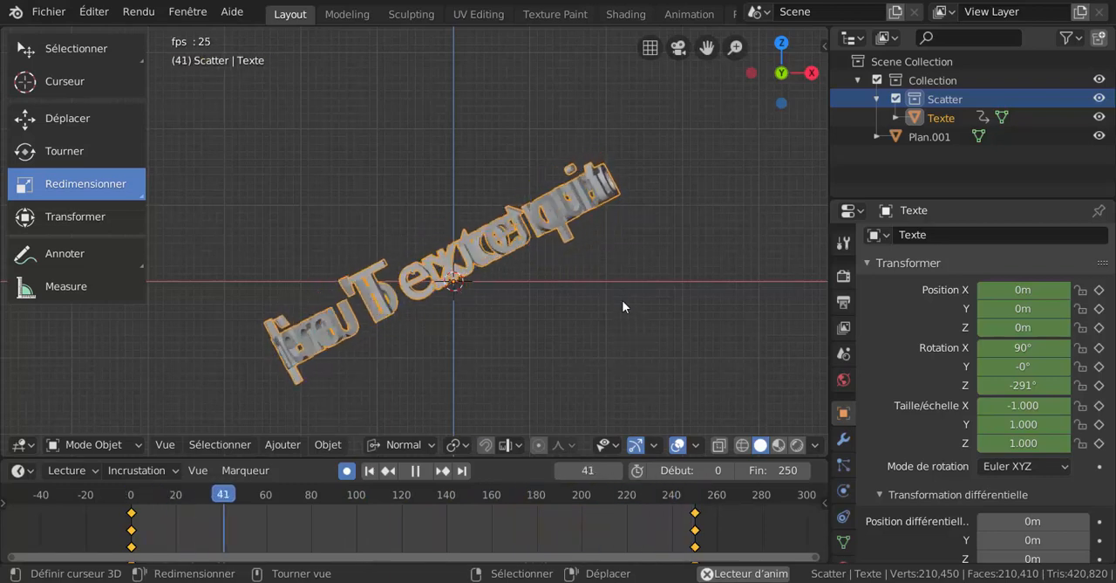
Step: Rotate the text 27.4° about the view axis during playback to record rotation keyframes automatically
key(r)
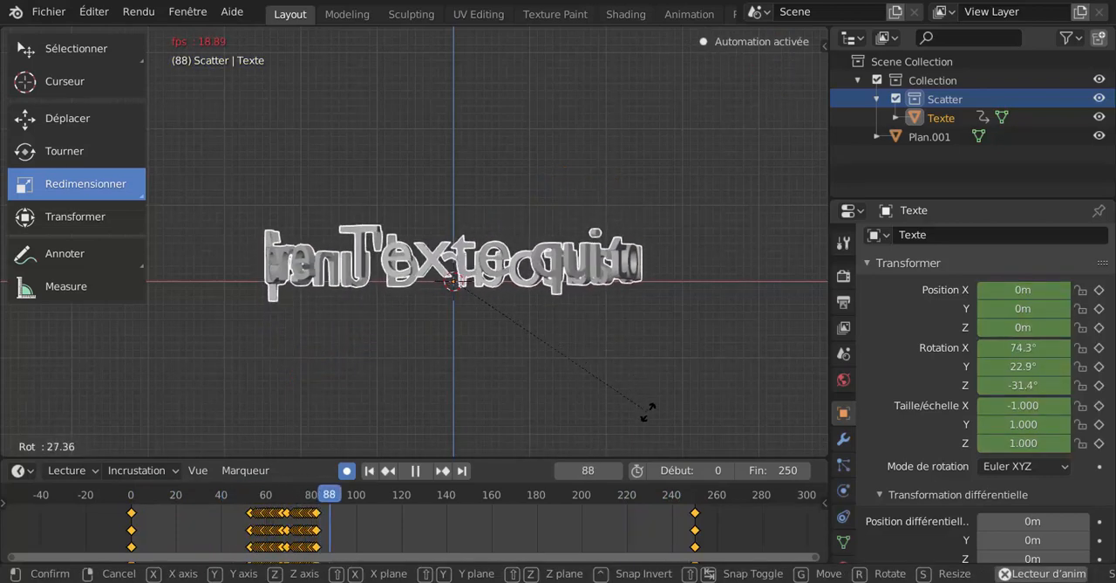
click(648, 412)
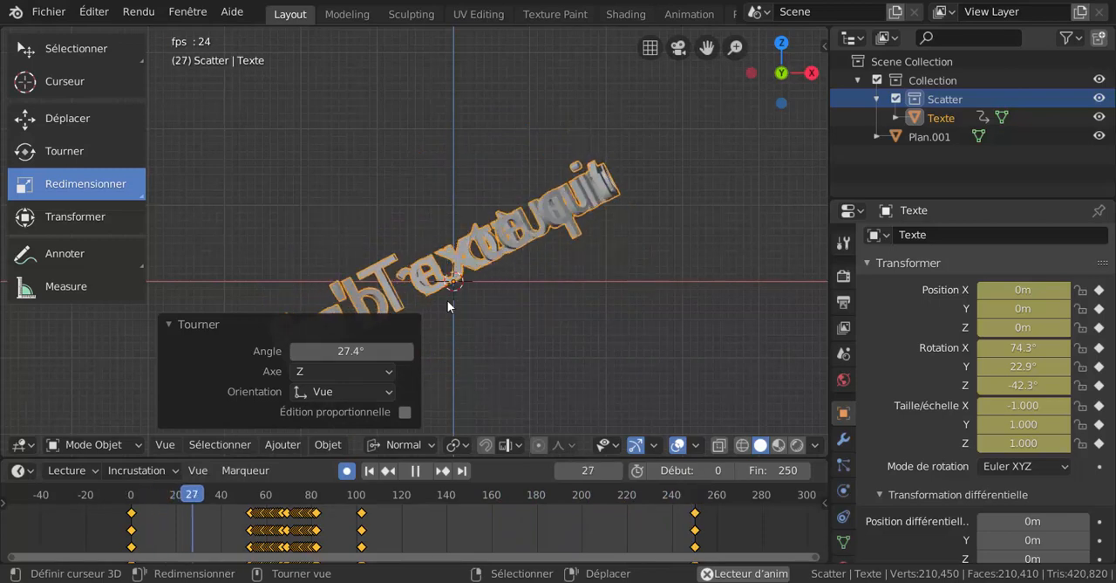
click(169, 325)
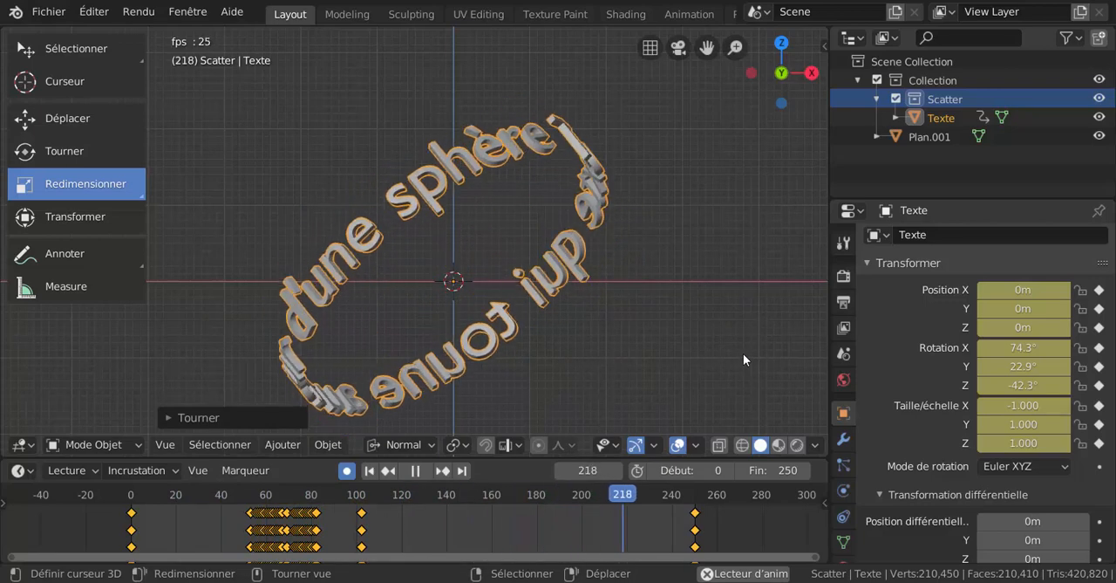
Step: Stop playback in the front view and set the text's rotation at frame 118 to X 88.8° and Y 0.831°
click(418, 470)
key(KP_1)
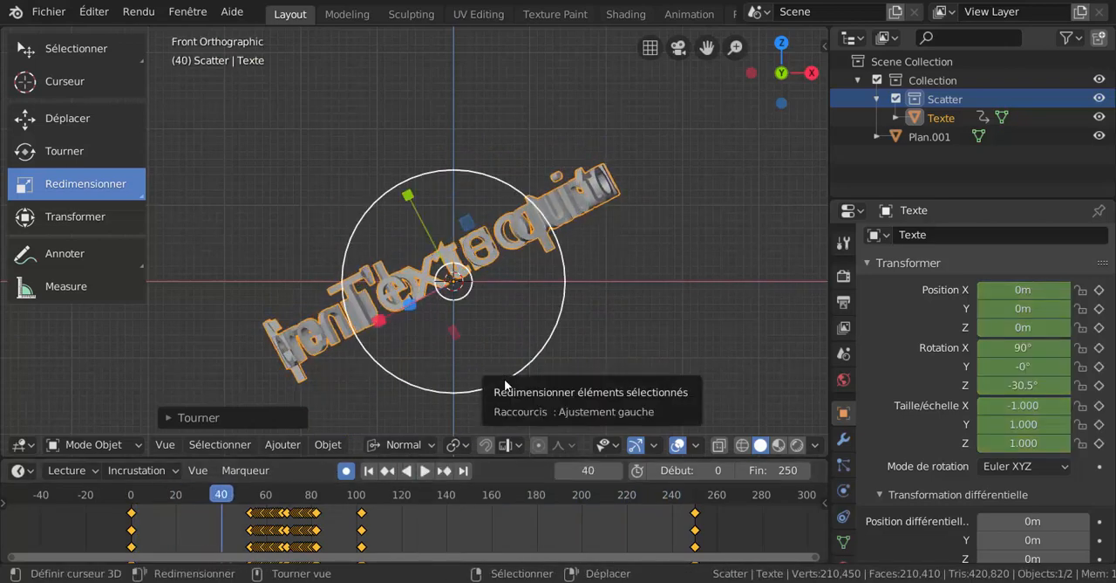
drag(216, 496, 397, 493)
click(415, 470)
click(415, 471)
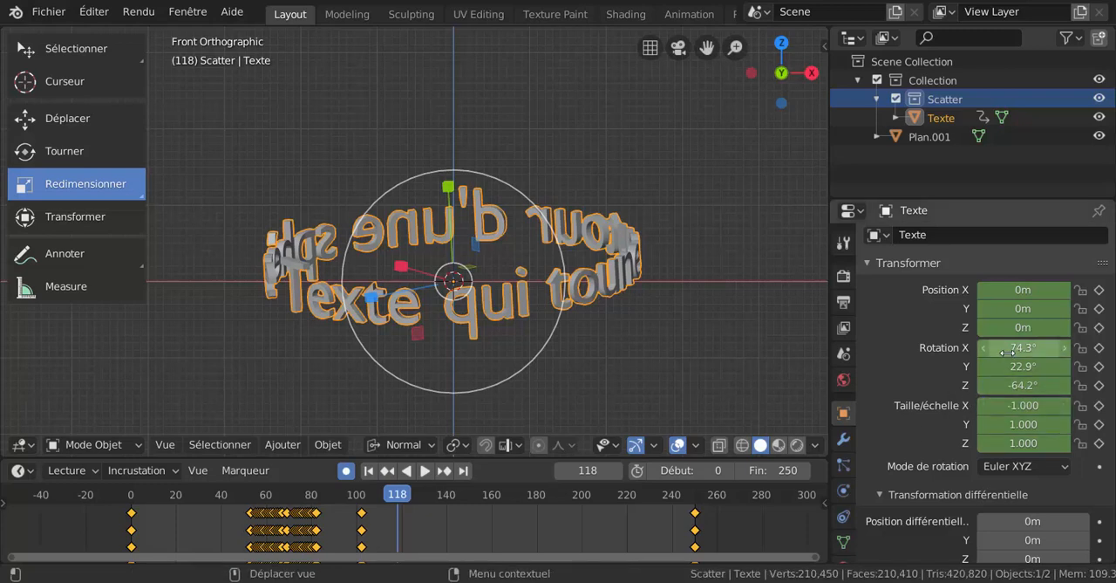
drag(1010, 348, 1047, 366)
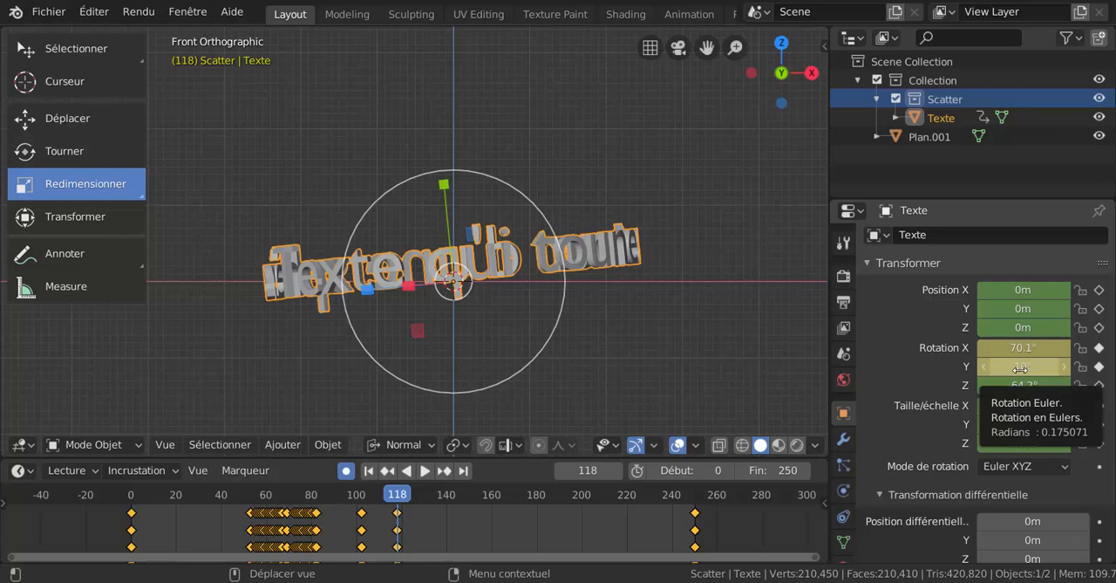
drag(1020, 368, 1029, 368)
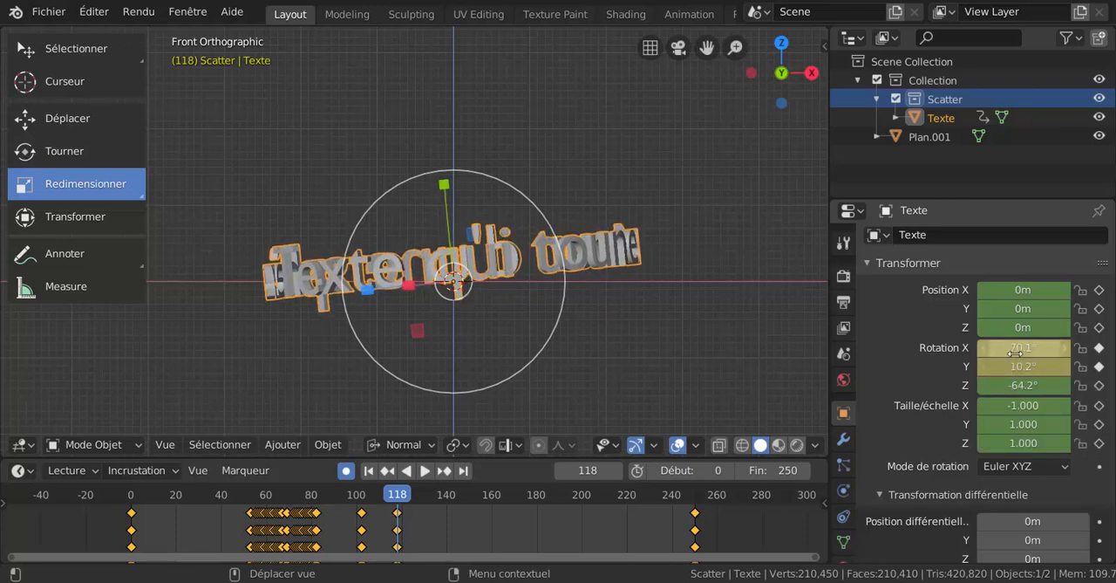
drag(1023, 347, 991, 366)
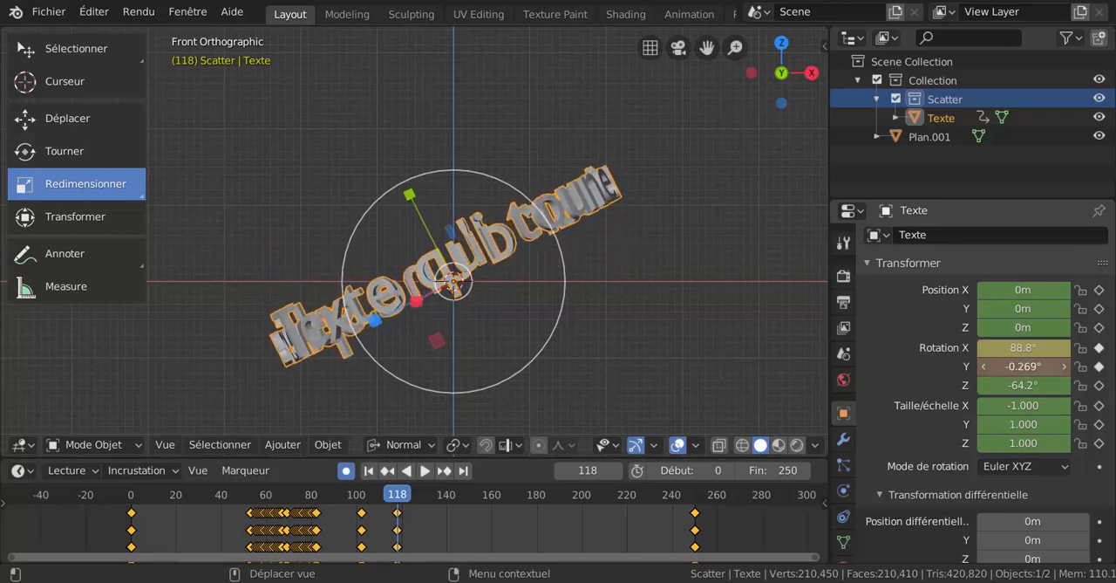
Step: Replay the animation to review the recorded keyframes and stop it at frame 178
click(428, 471)
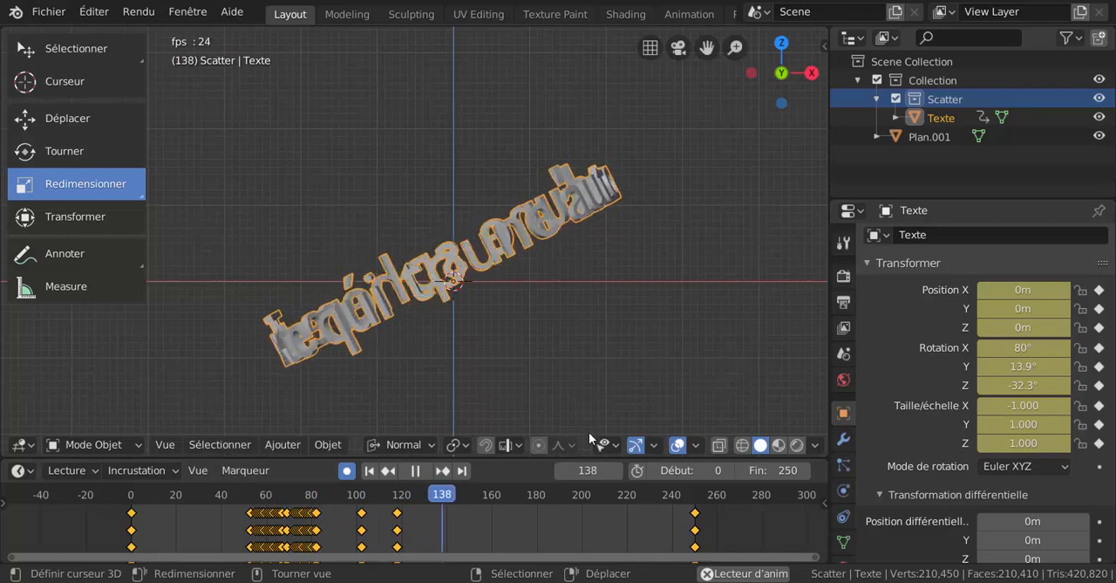
click(135, 523)
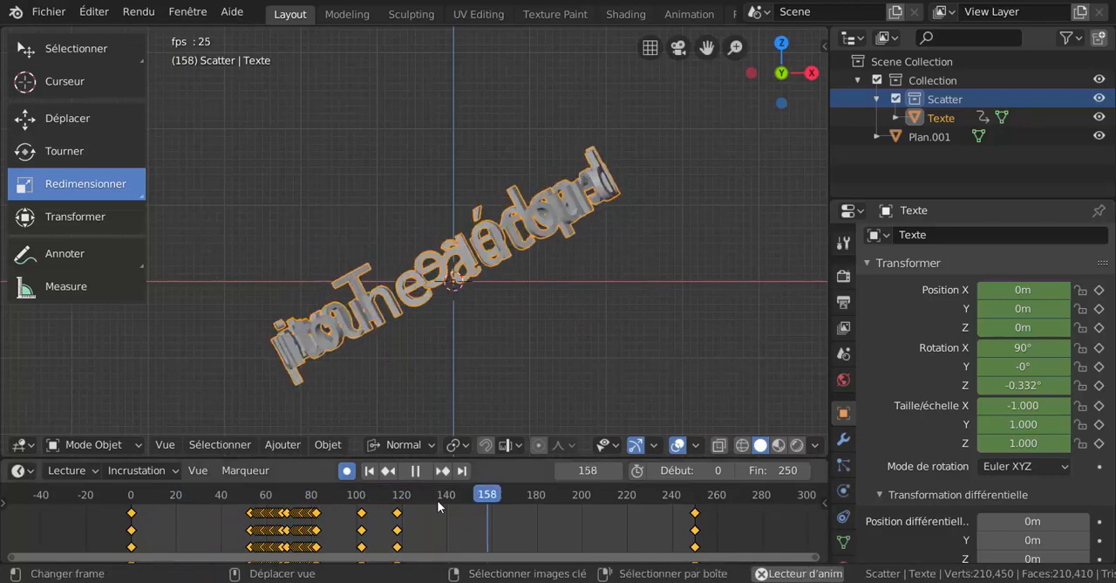
click(414, 470)
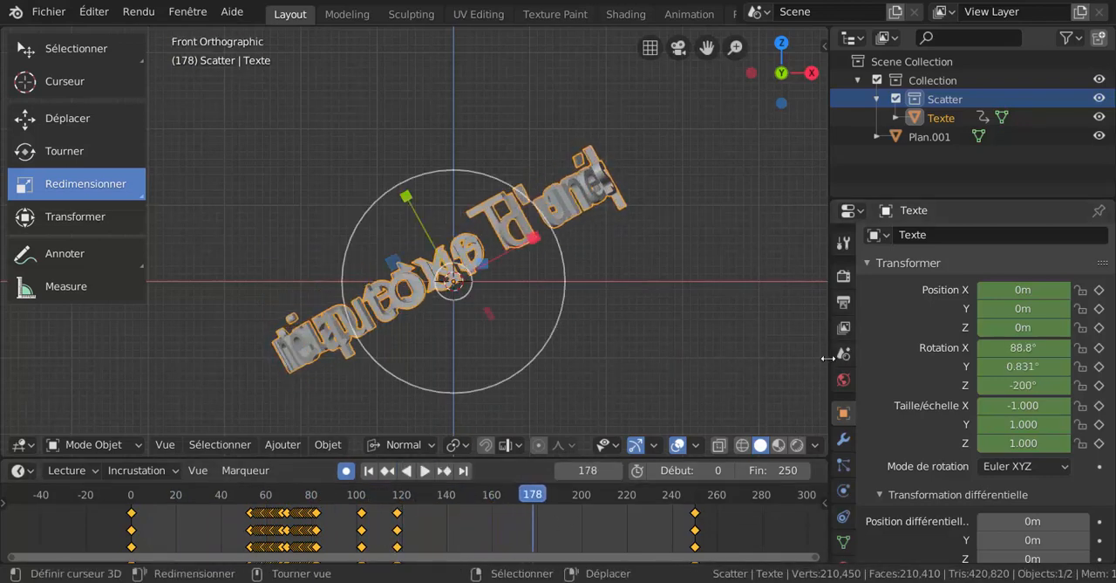
drag(829, 358, 1011, 357)
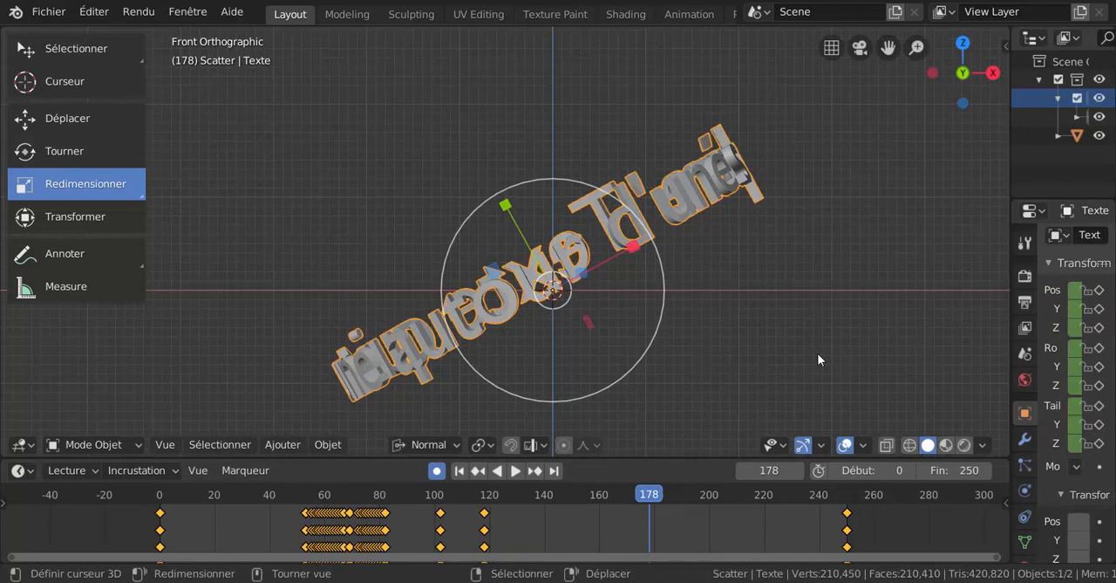
shift+middle_drag(813, 352, 753, 333)
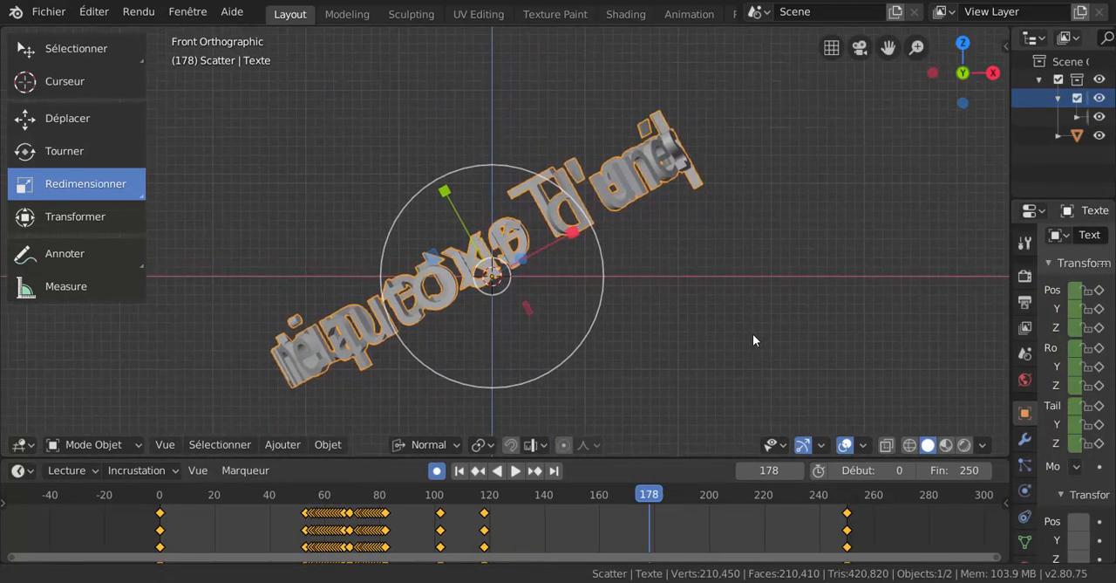
scroll(708, 342, up, 1)
scroll(708, 344, down, 1)
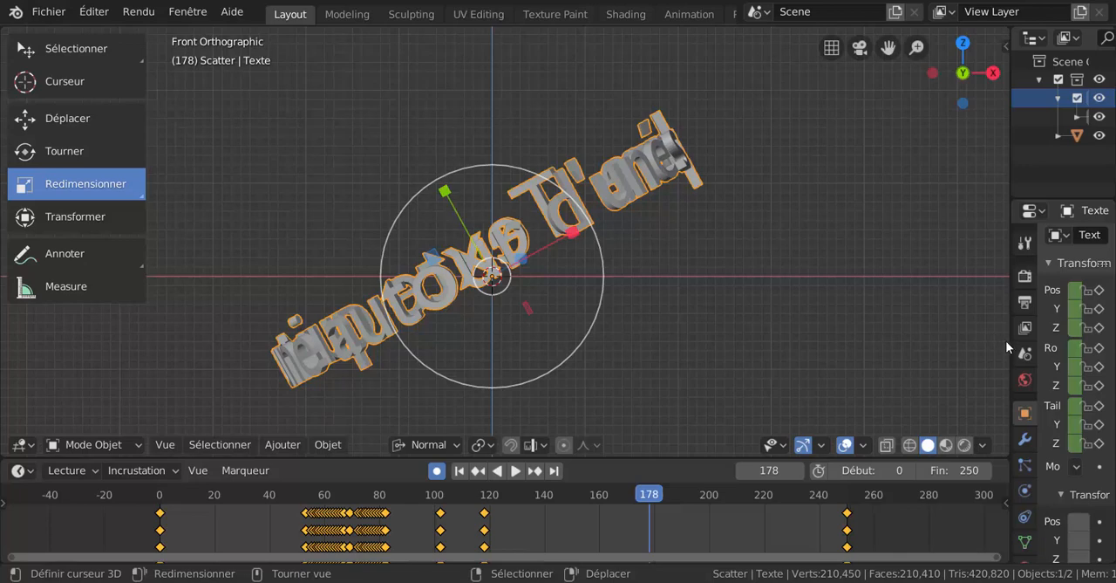
drag(1009, 344, 840, 349)
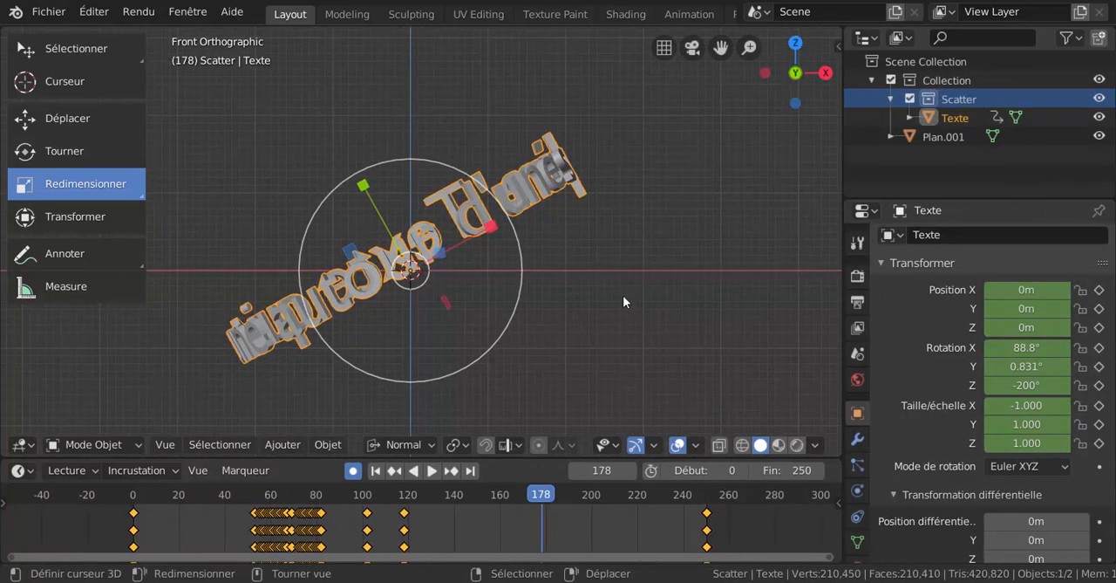